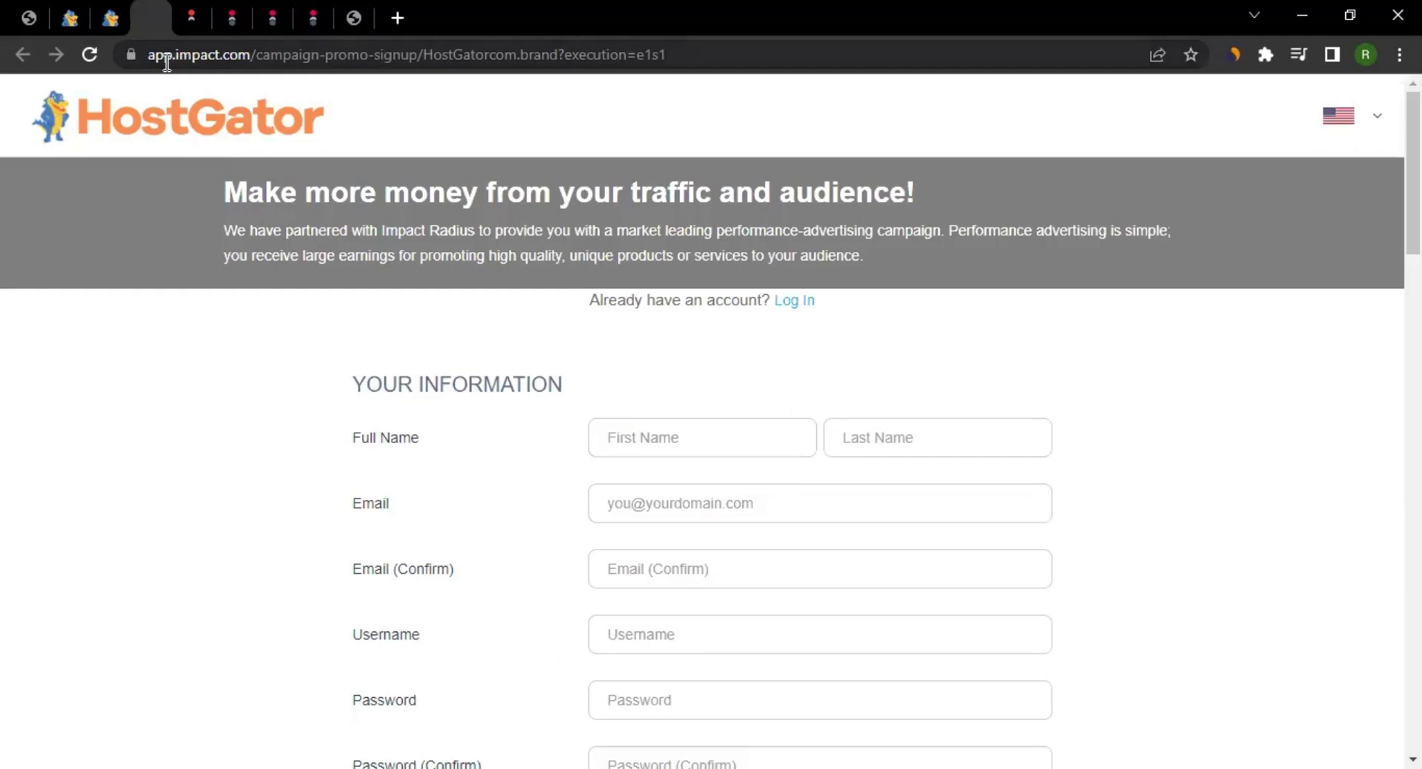
# Step: Check the sign-up form's impact.com address against the impact.com homepage and HostGator affiliates page, ending back on the sign-up form
pyautogui.moveTo(165, 61); pyautogui.dragTo(250, 63)
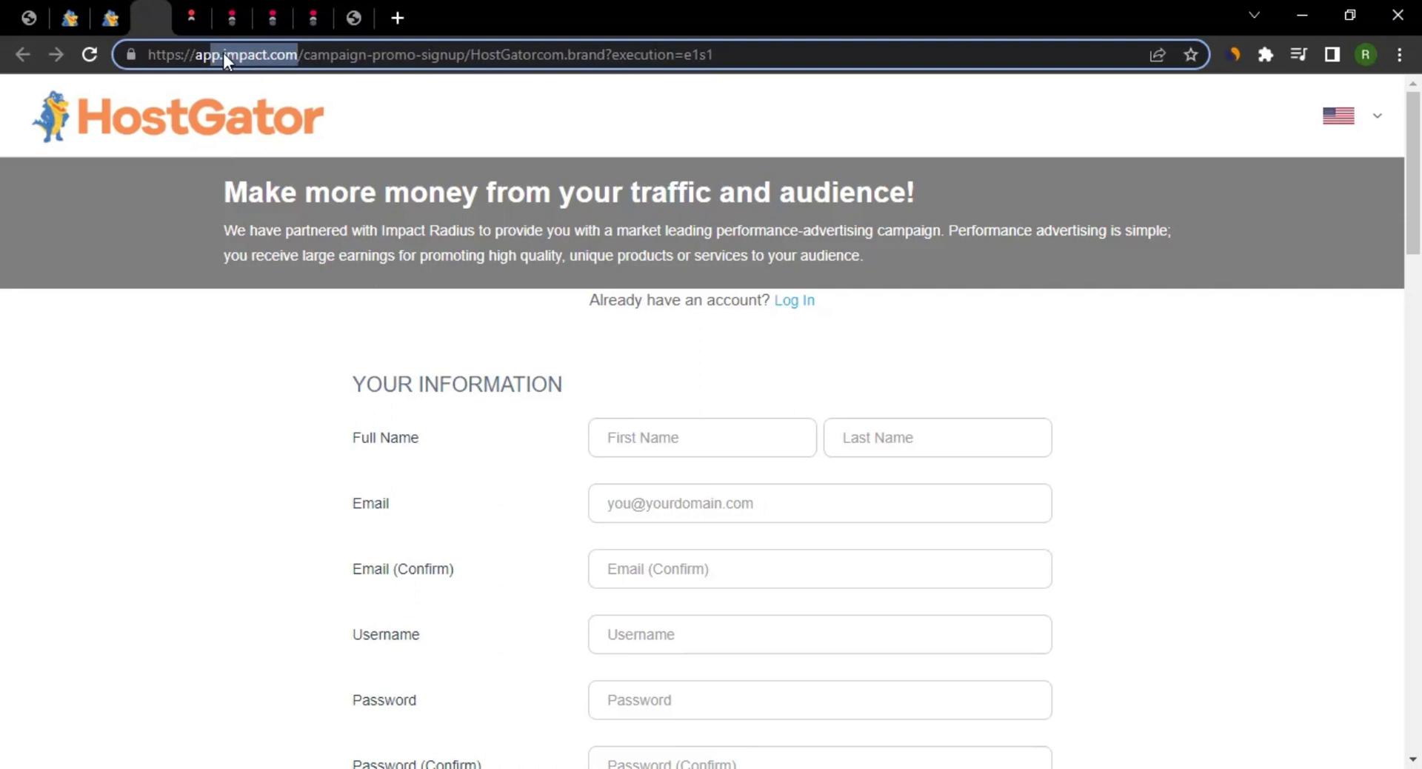
pyautogui.click(194, 19)
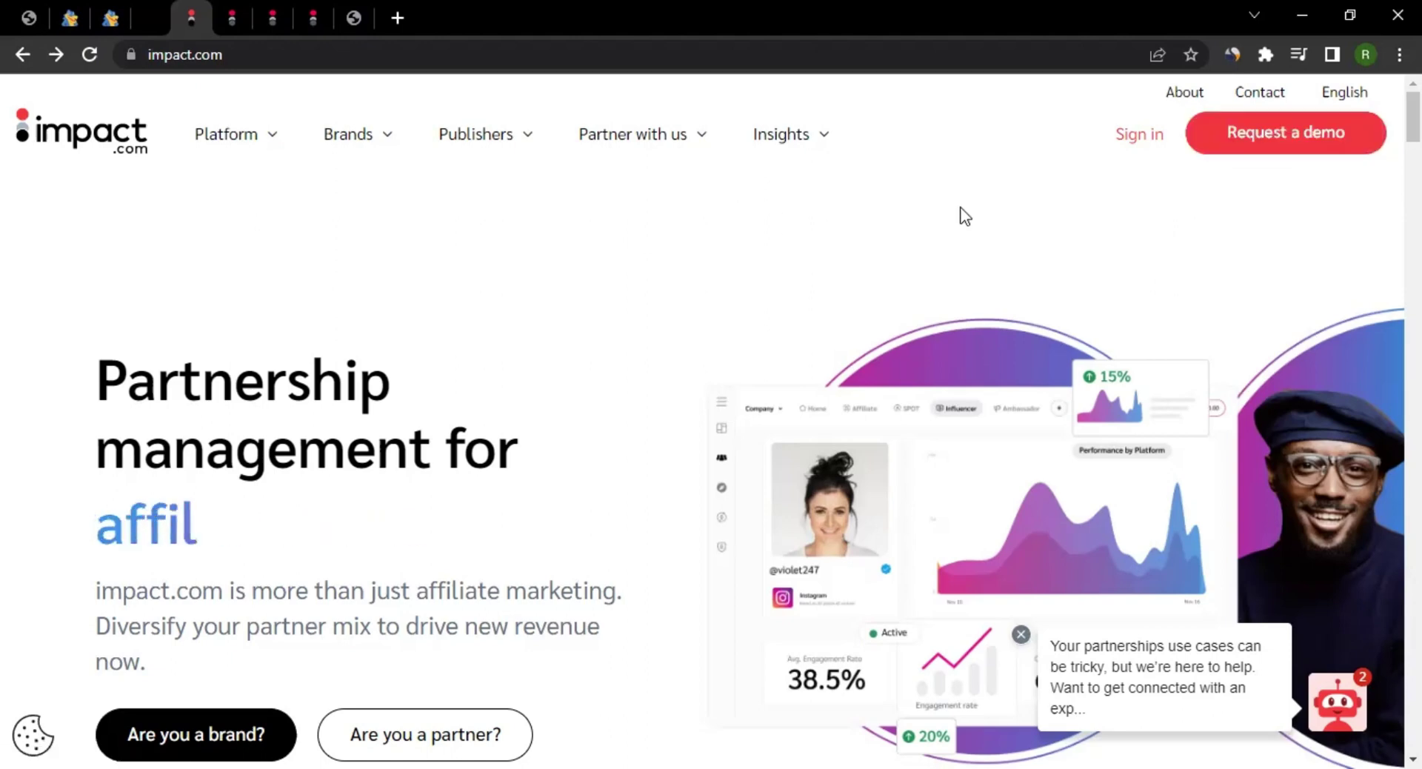
pyautogui.click(152, 18)
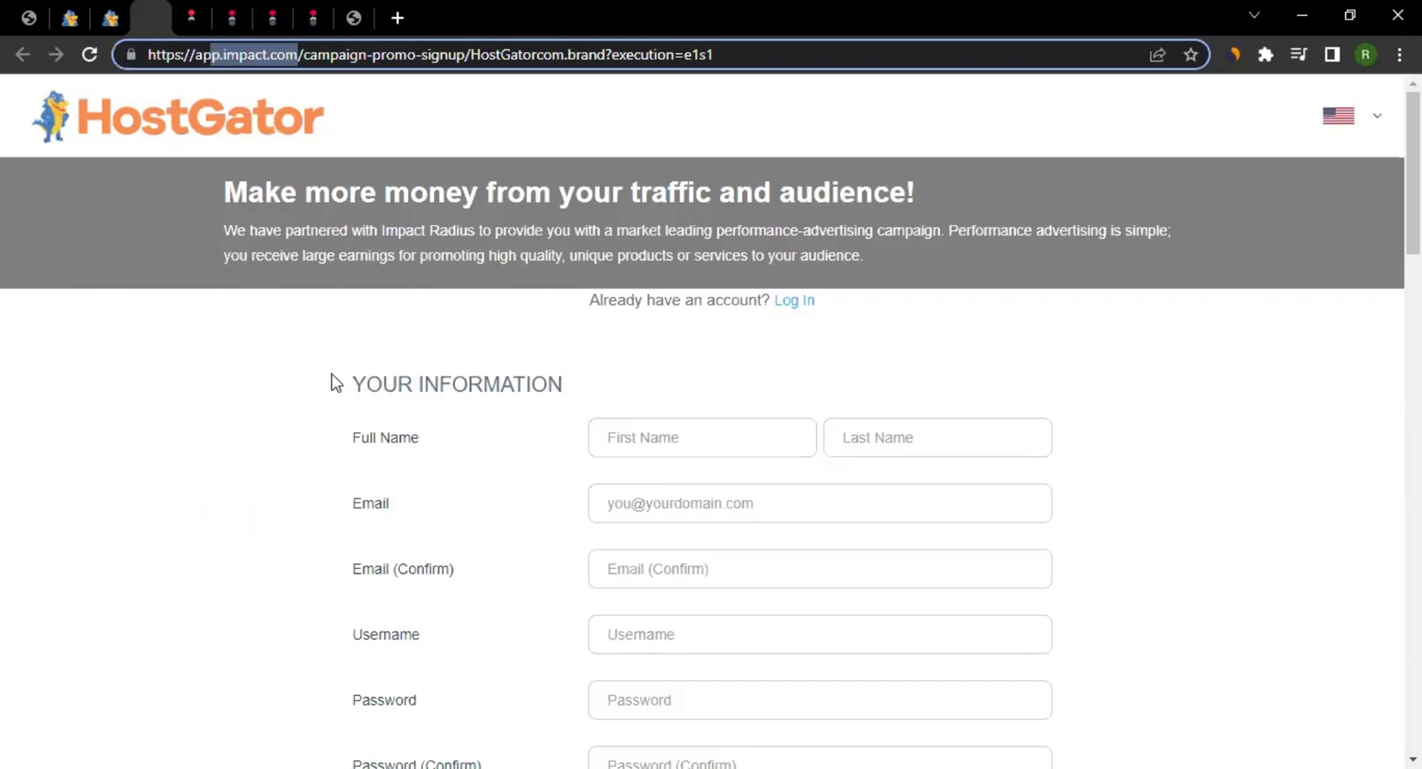
pyautogui.click(292, 384)
pyautogui.click(111, 18)
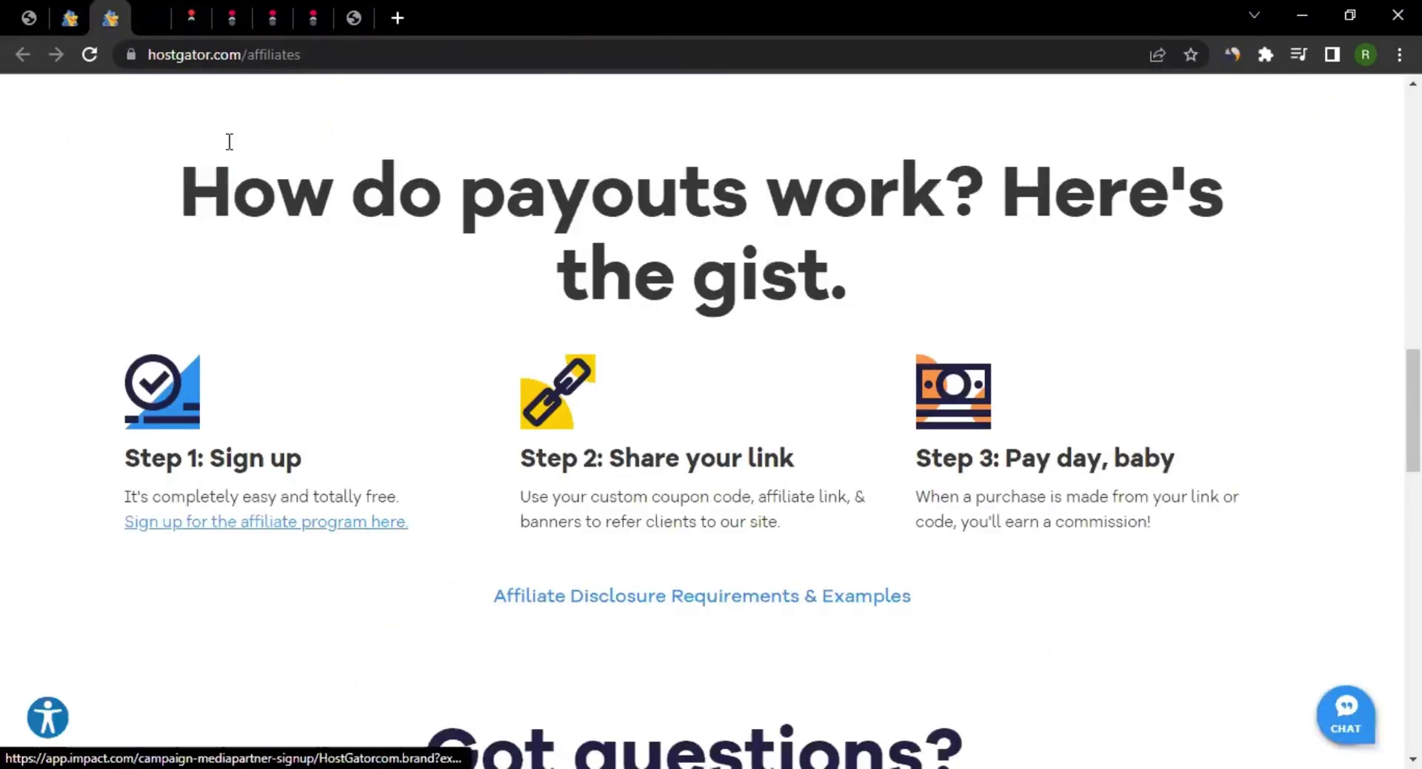
pyautogui.hotkey('ctrl', 'Tab')
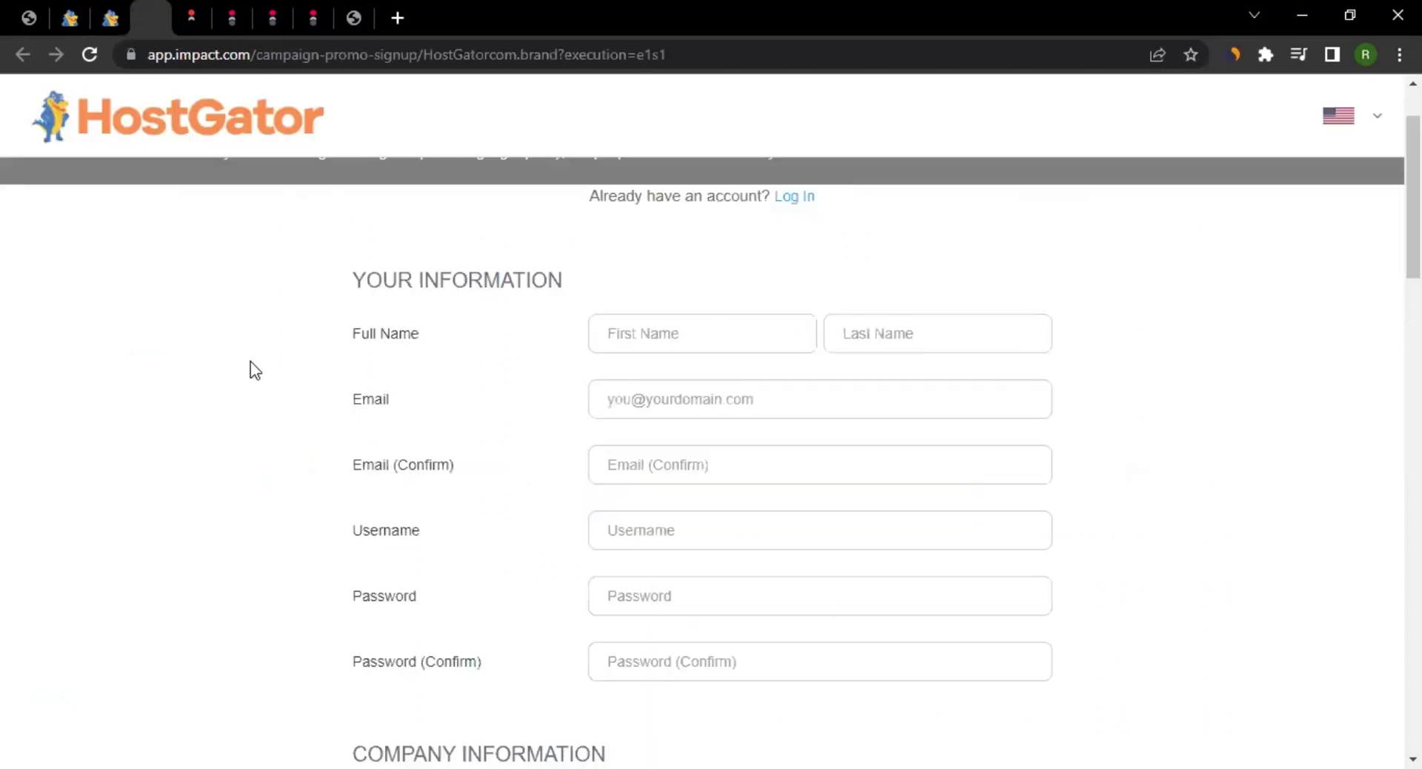
# Step: Examine the personal information fields of the HostGator affiliate sign-up form, from full name to username and password
pyautogui.scroll(-2, 258, 363)
pyautogui.scroll(1, 259, 368)
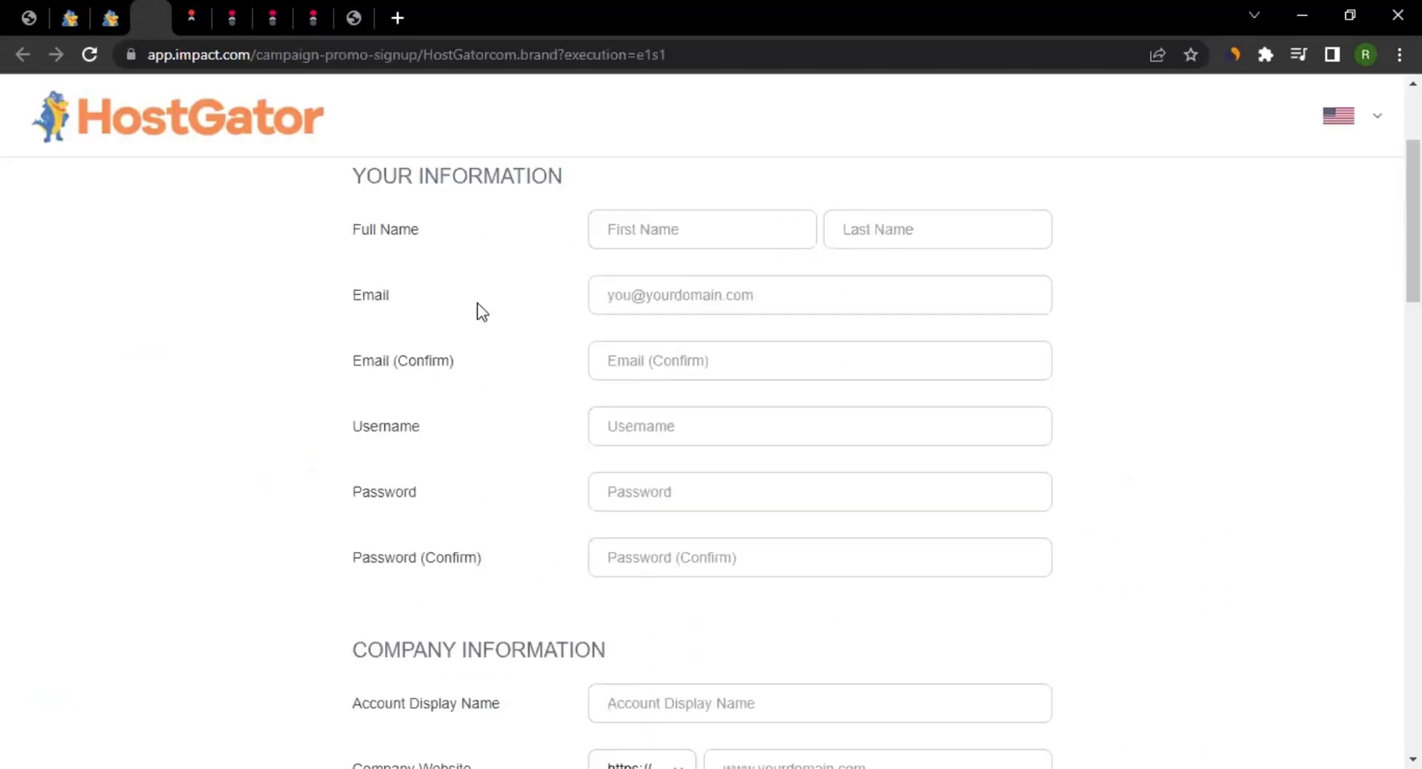
pyautogui.click(641, 233)
pyautogui.press('Tab')
pyautogui.scroll(-1, 457, 403)
pyautogui.click(619, 330)
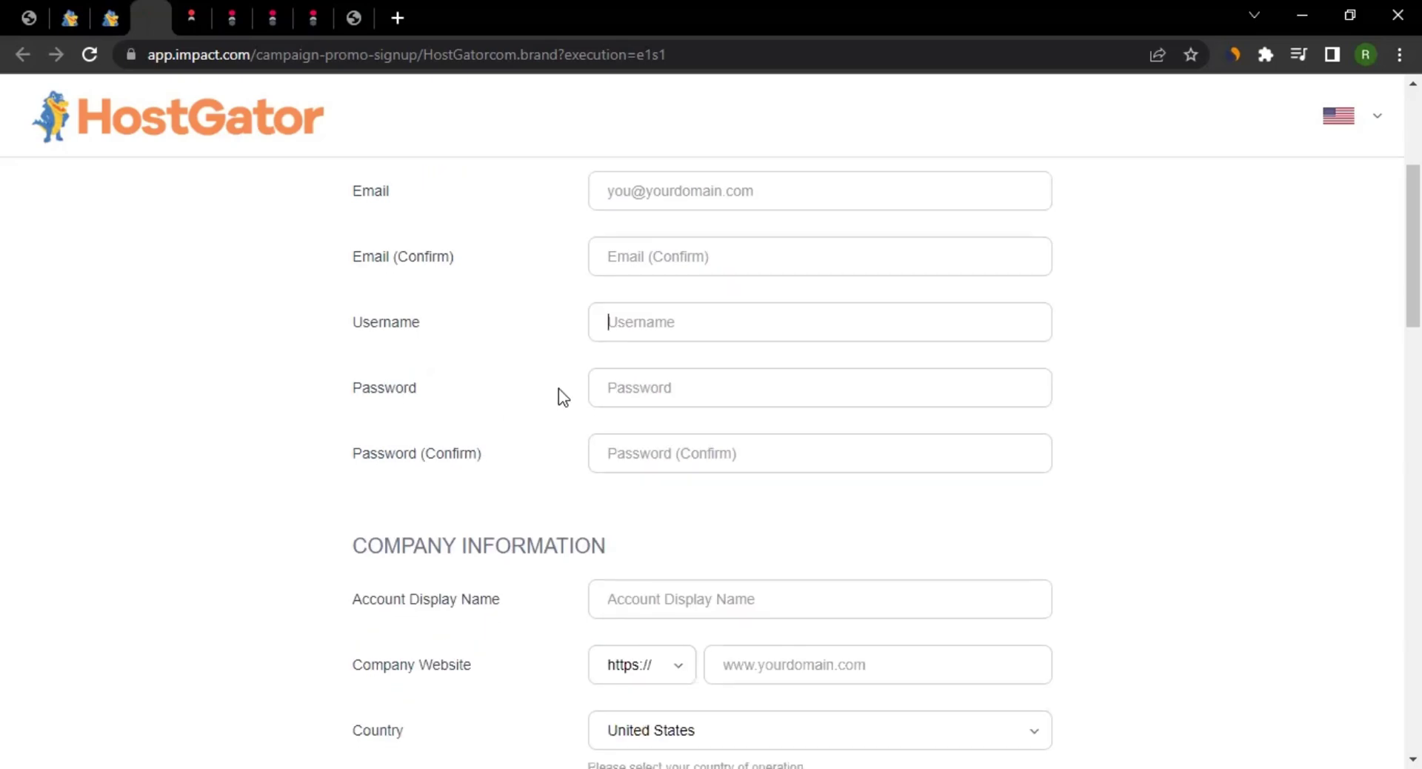
# Step: Examine the company information fields, including the protocol choices for the company website, the country, address, currency and timezone
pyautogui.scroll(-4, 504, 422)
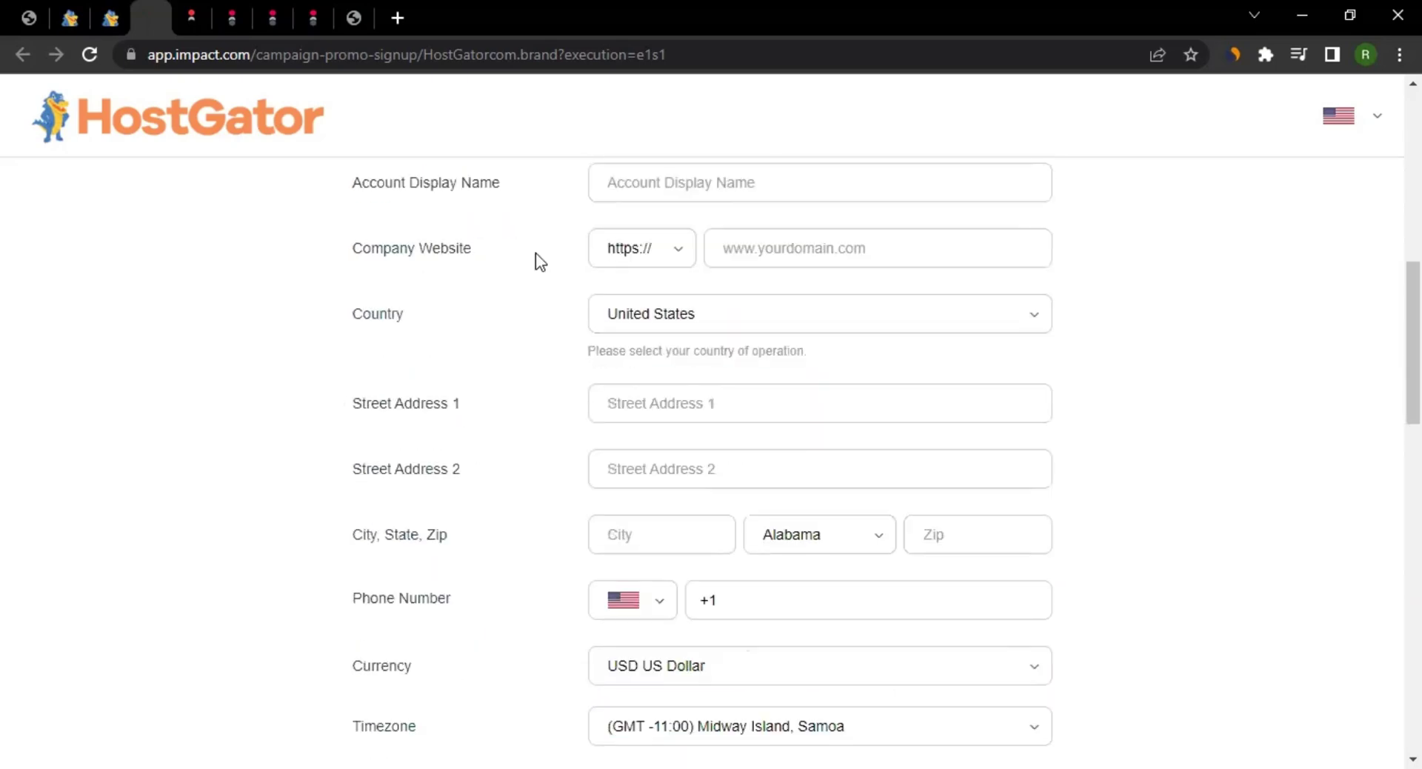
pyautogui.scroll(-1, 454, 286)
pyautogui.scroll(3, 438, 292)
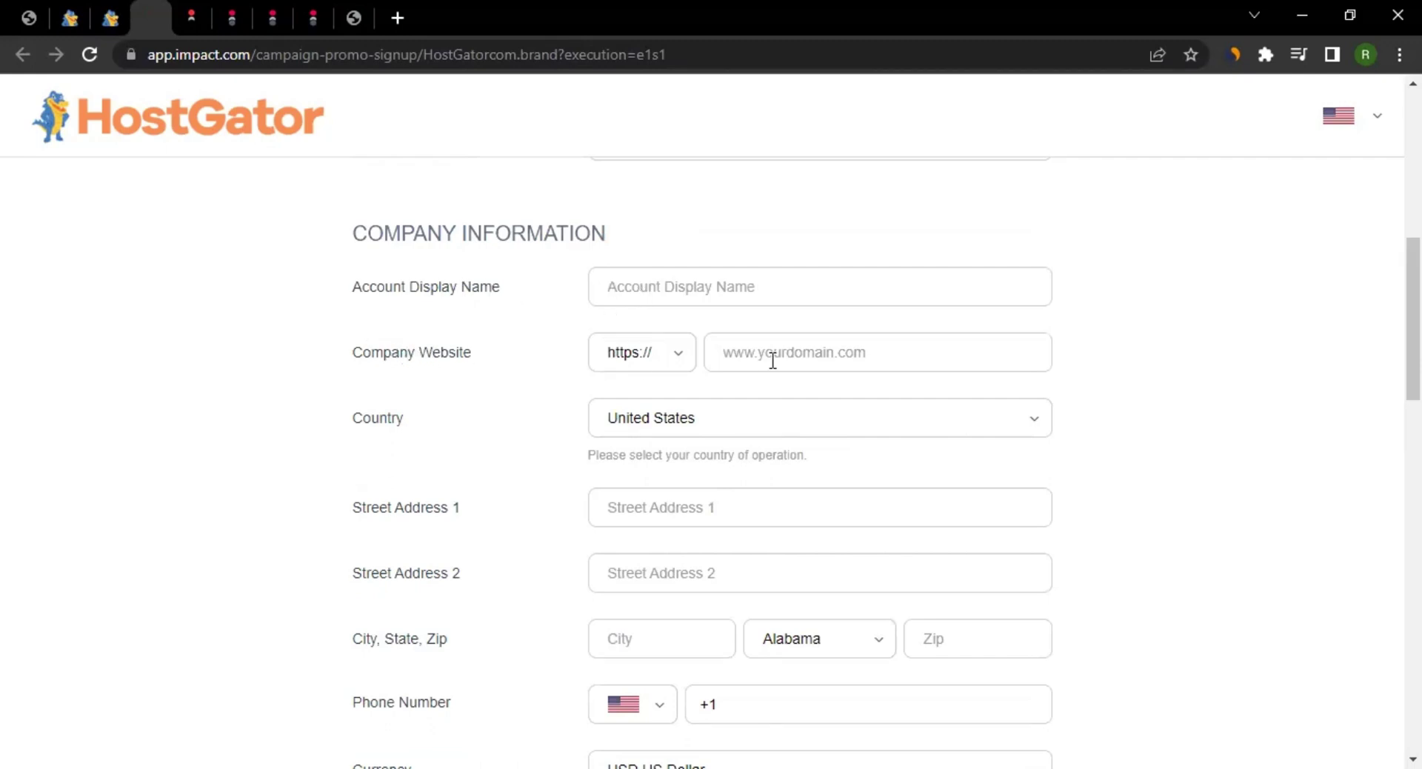
pyautogui.click(621, 354)
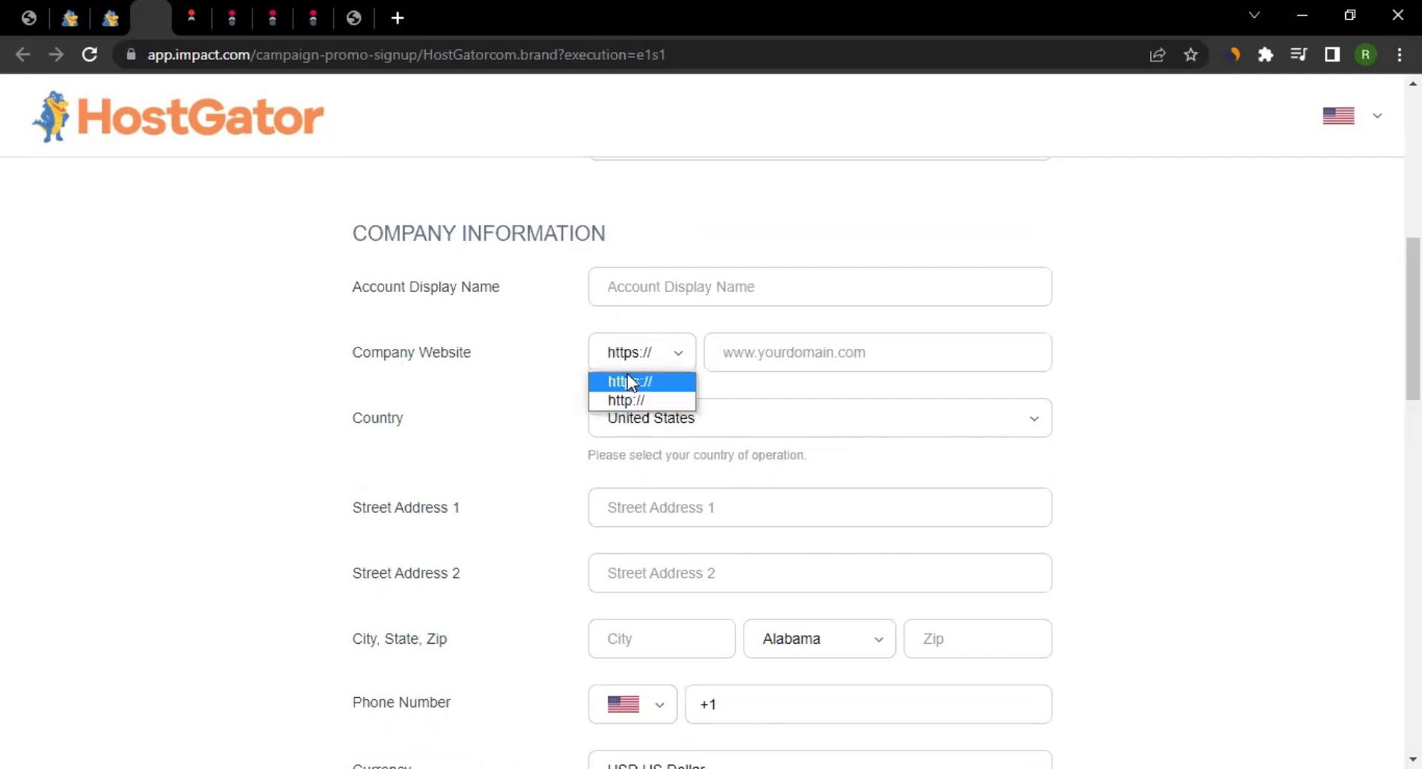
pyautogui.click(686, 382)
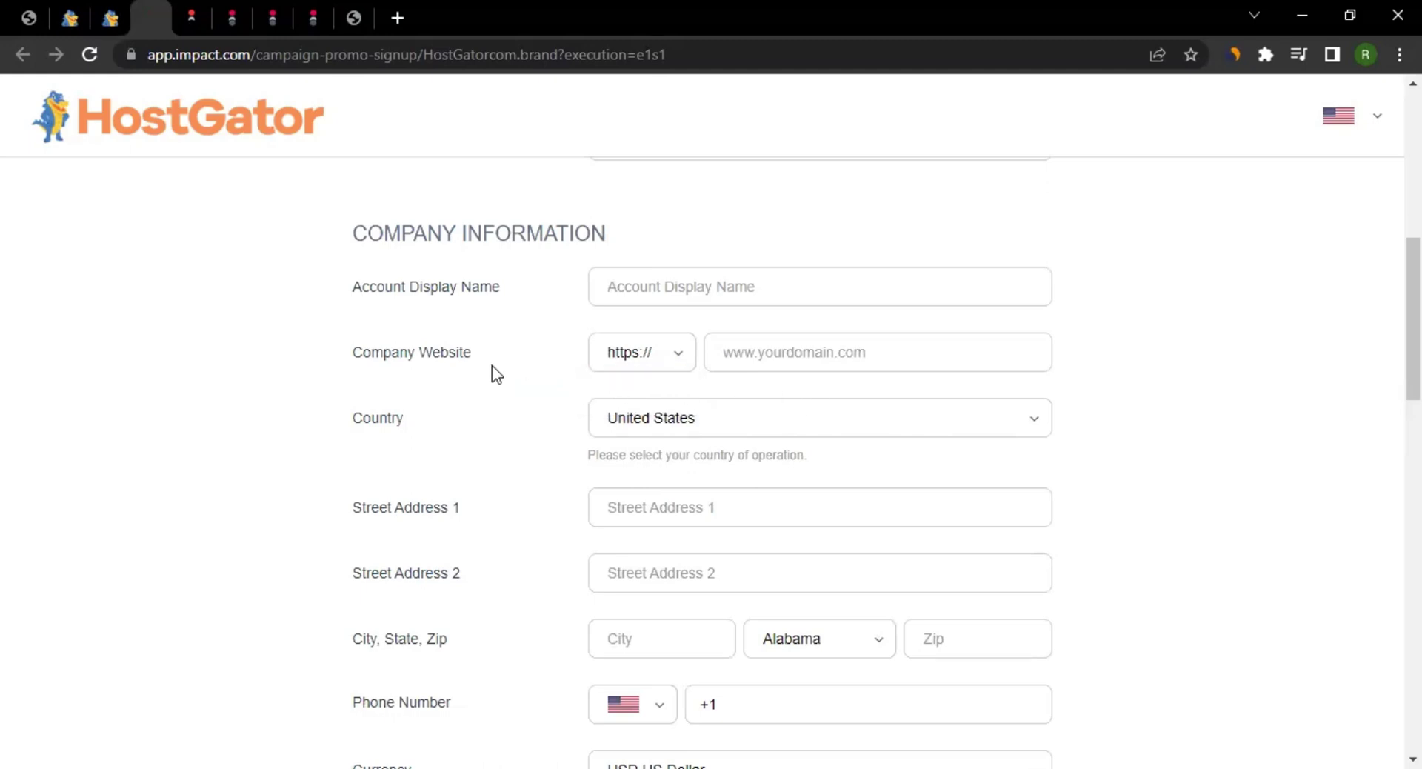
pyautogui.scroll(-2, 492, 363)
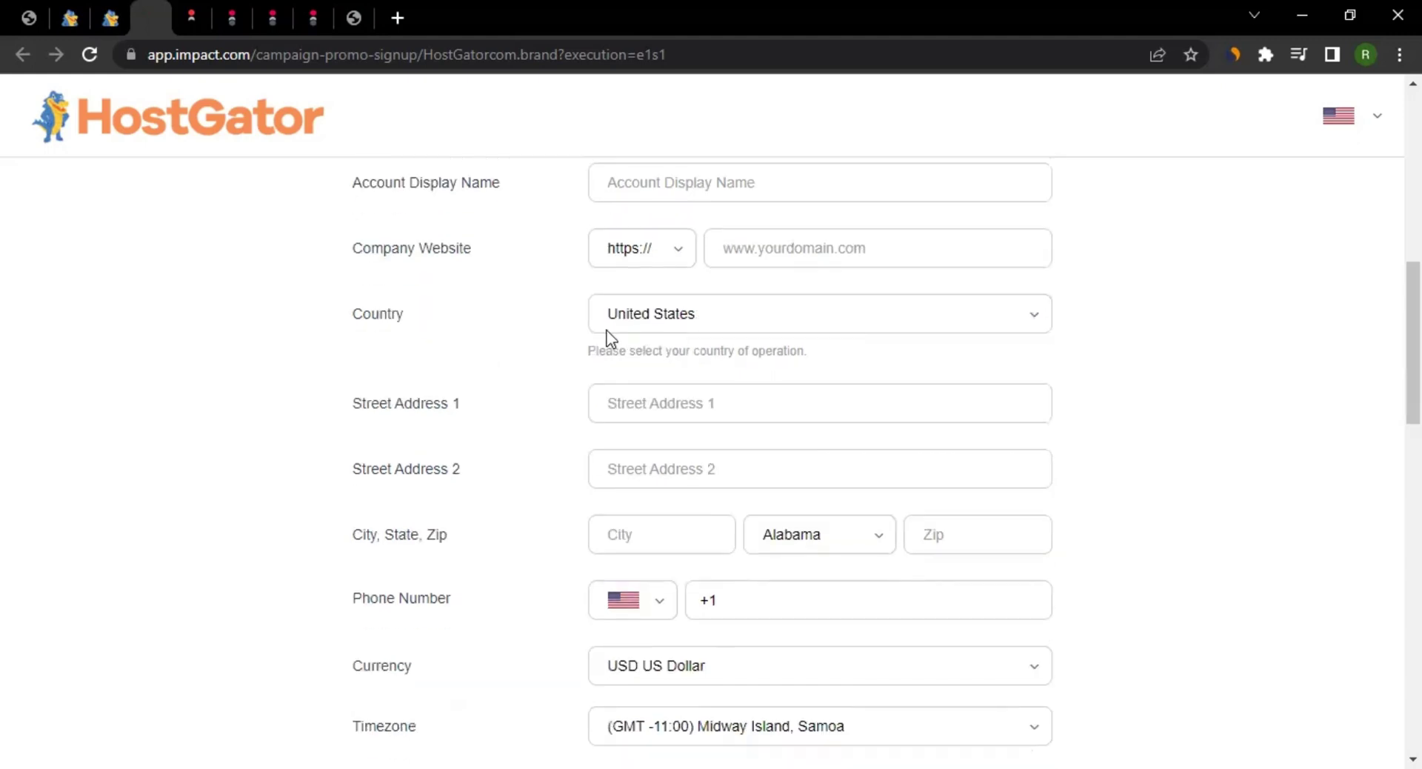
pyautogui.scroll(-2, 480, 338)
pyautogui.scroll(-3, 495, 365)
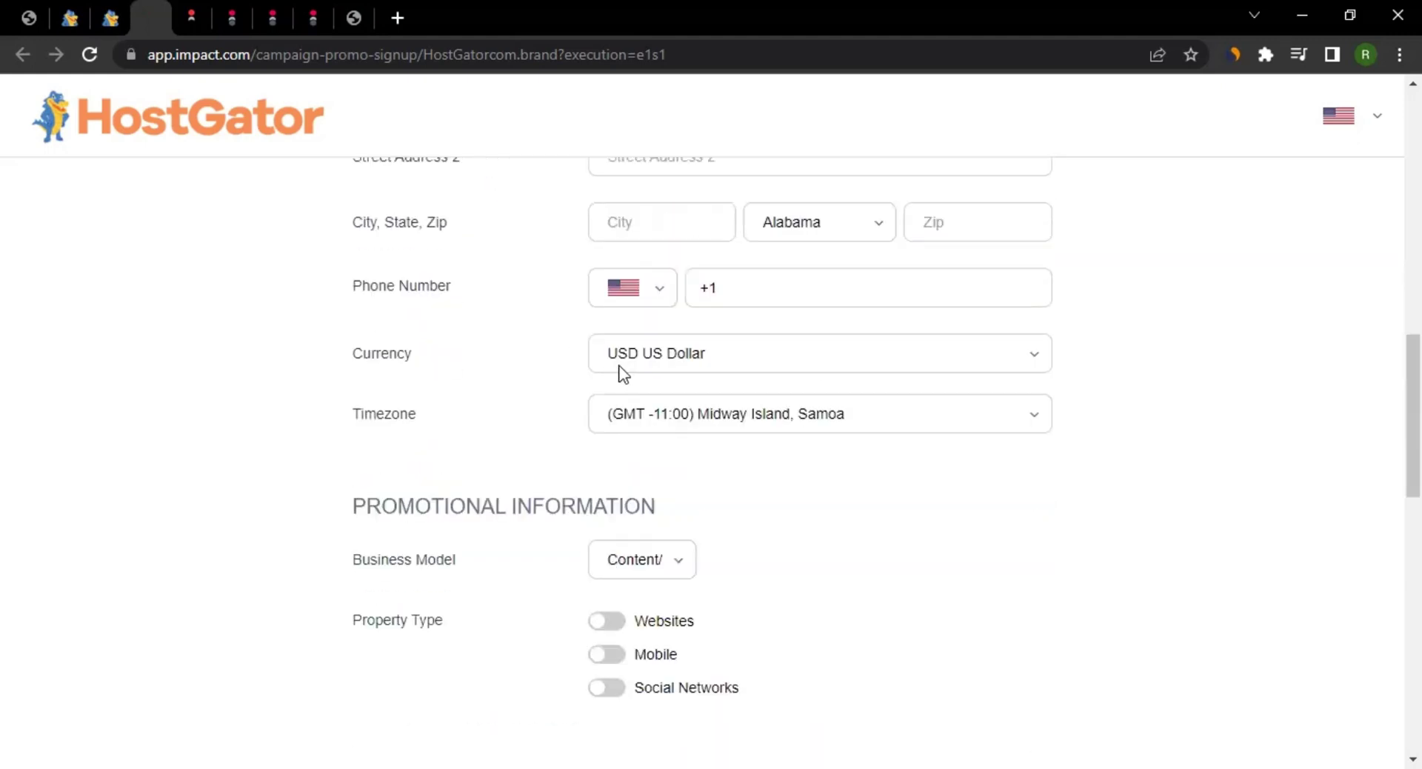
pyautogui.scroll(-3, 574, 279)
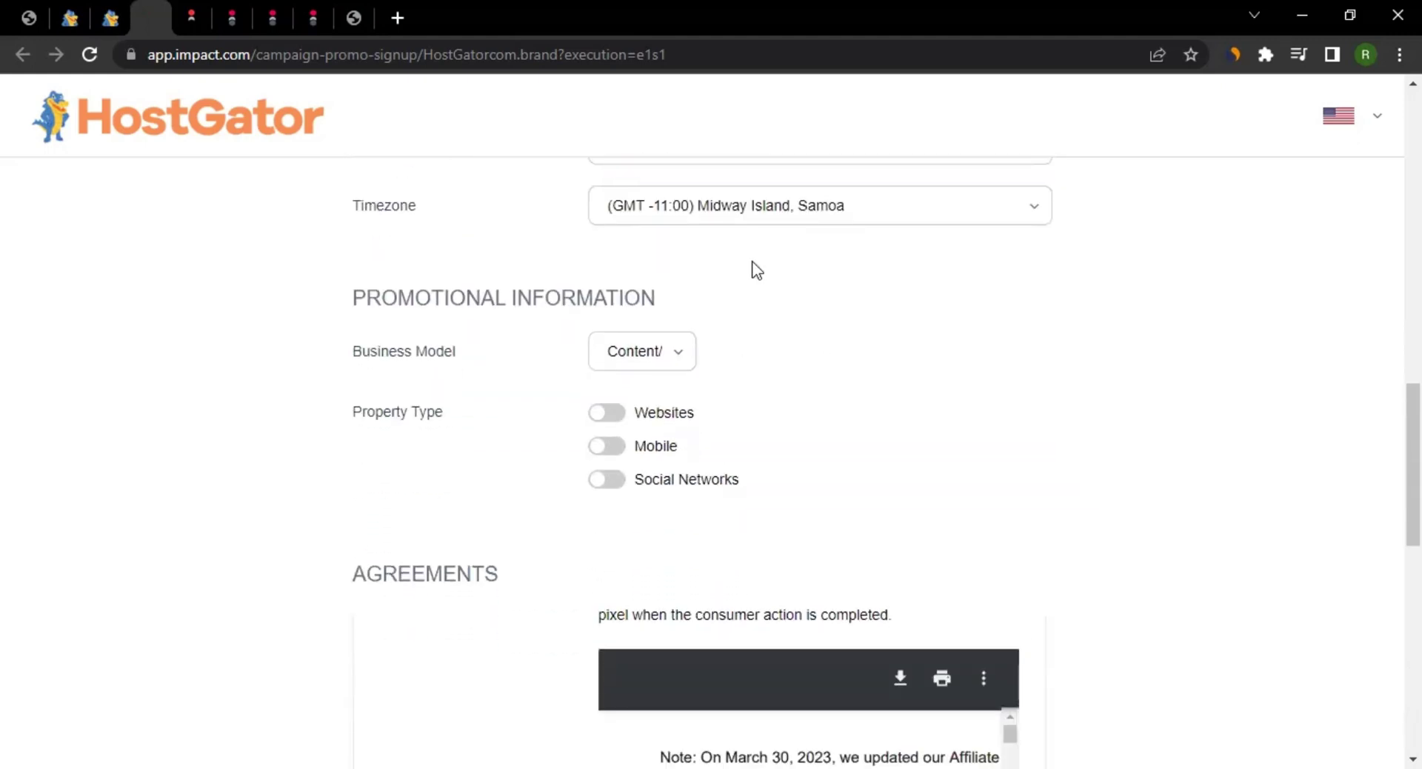
# Step: View the available Business Model choices in the promotional information section without changing the selection
pyautogui.scroll(-3, 406, 235)
pyautogui.scroll(1, 444, 244)
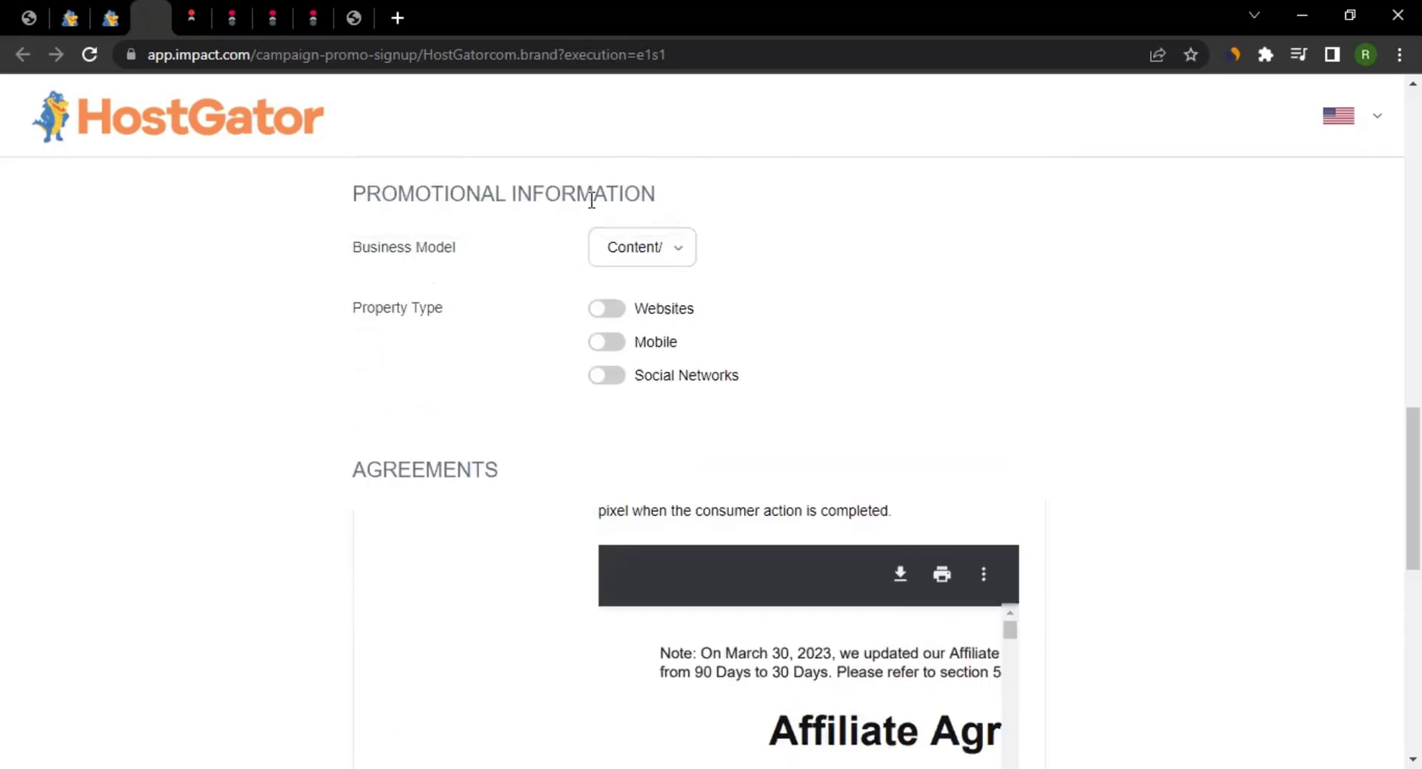
pyautogui.click(641, 254)
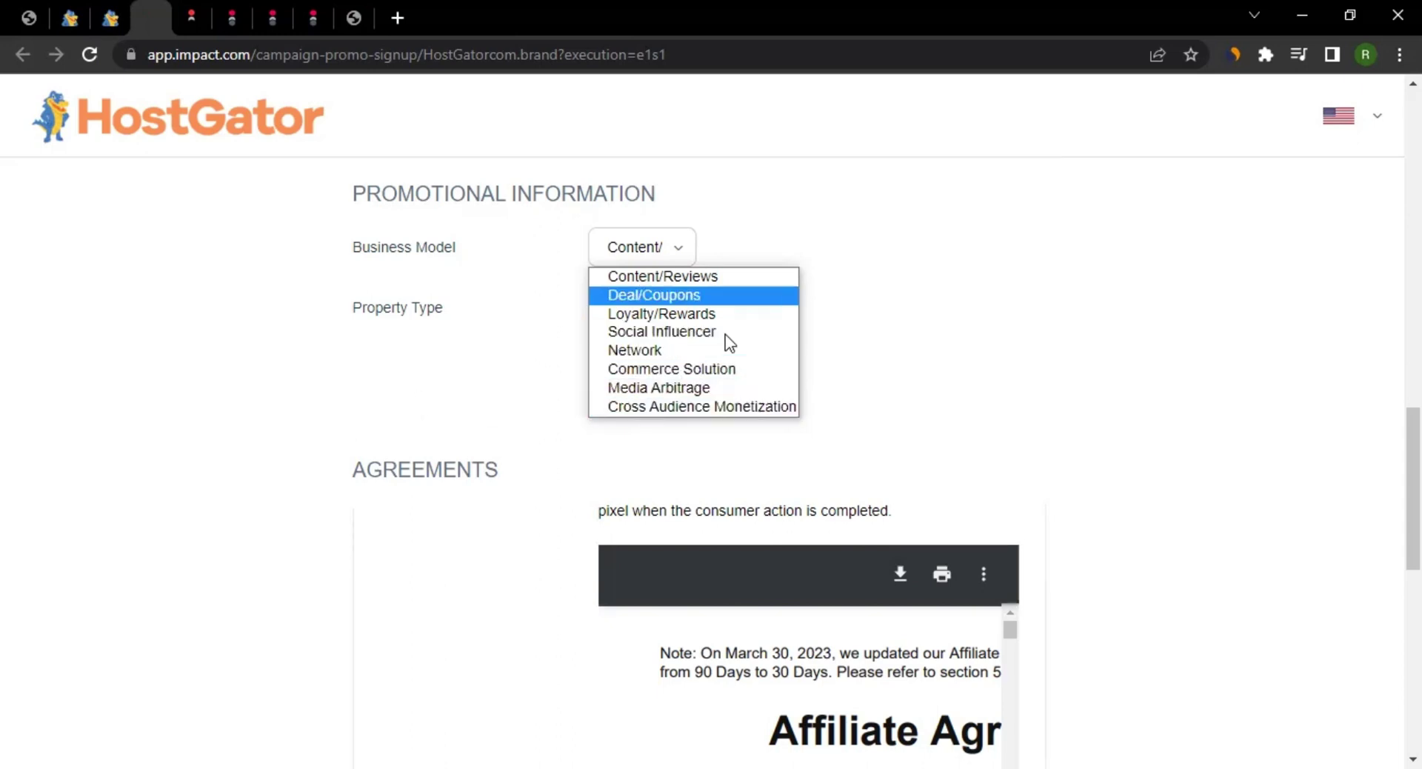
pyautogui.click(539, 315)
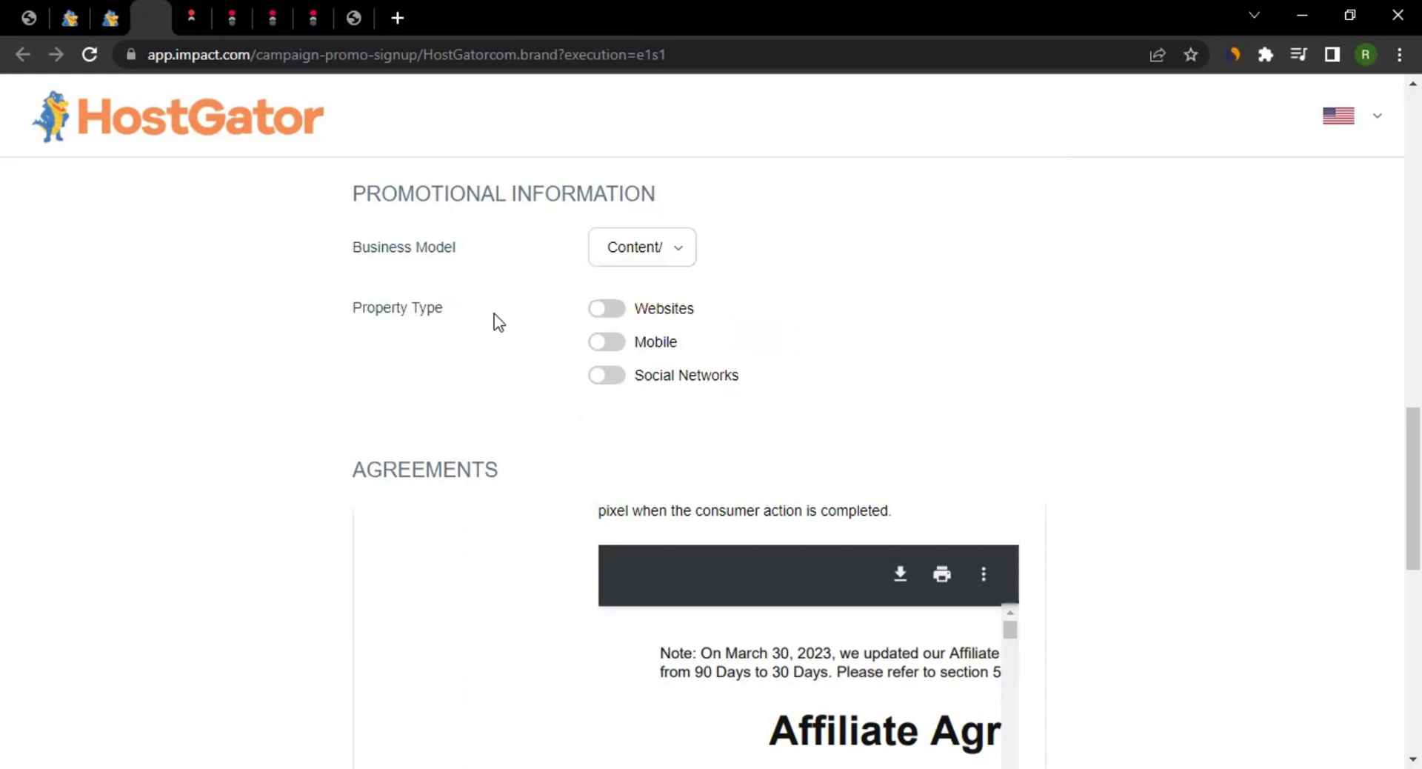
# Step: Switch the Websites, Mobile and Social Networks property types on and off again to inspect the fields each one offers
pyautogui.click(612, 316)
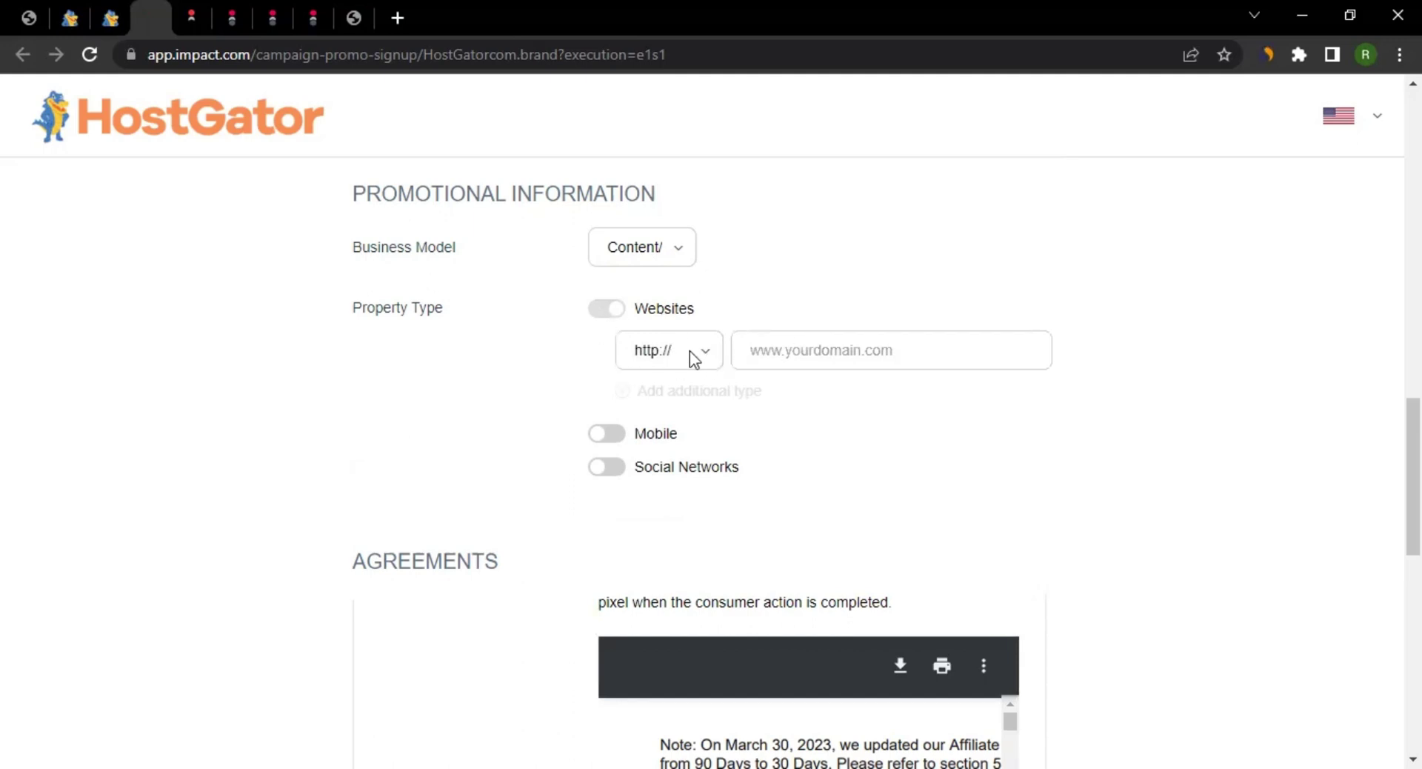
pyautogui.click(603, 315)
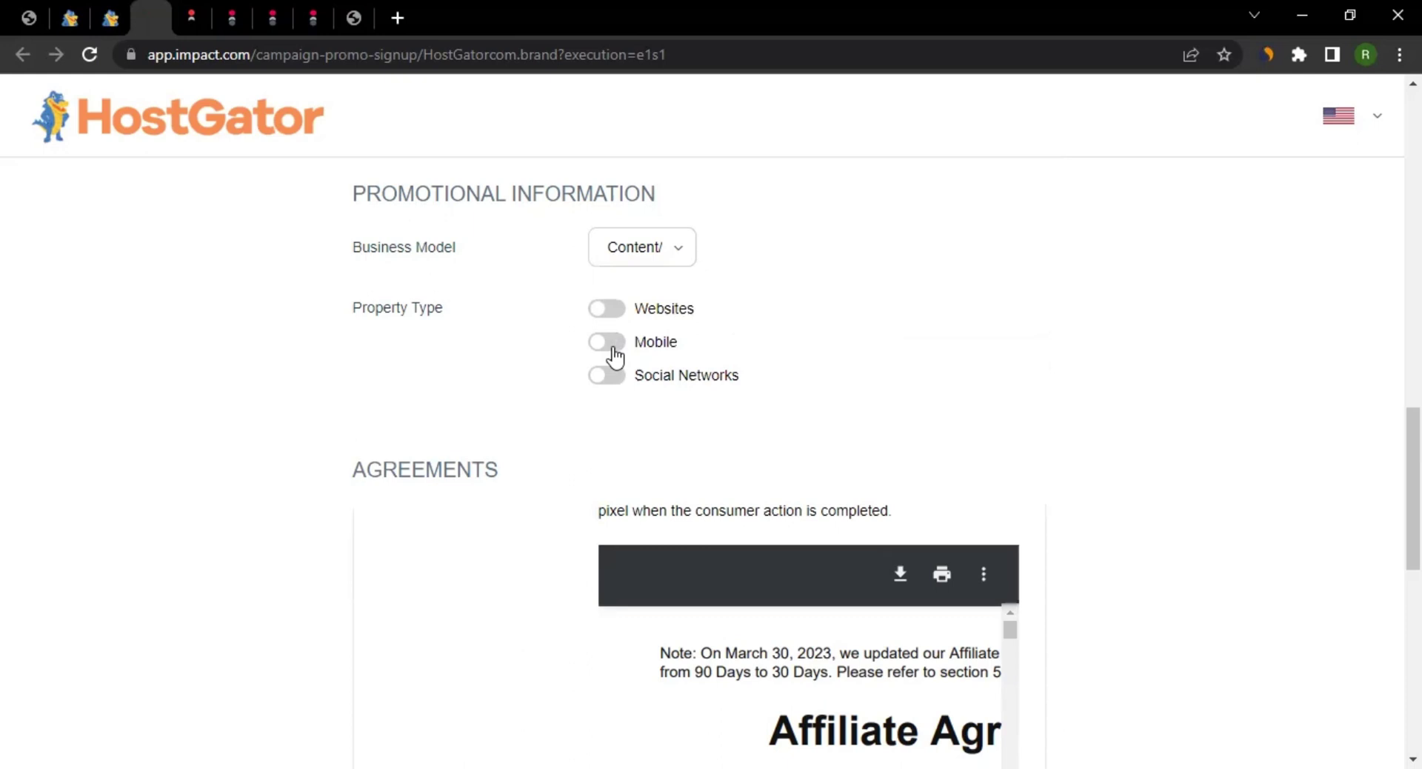
pyautogui.click(613, 348)
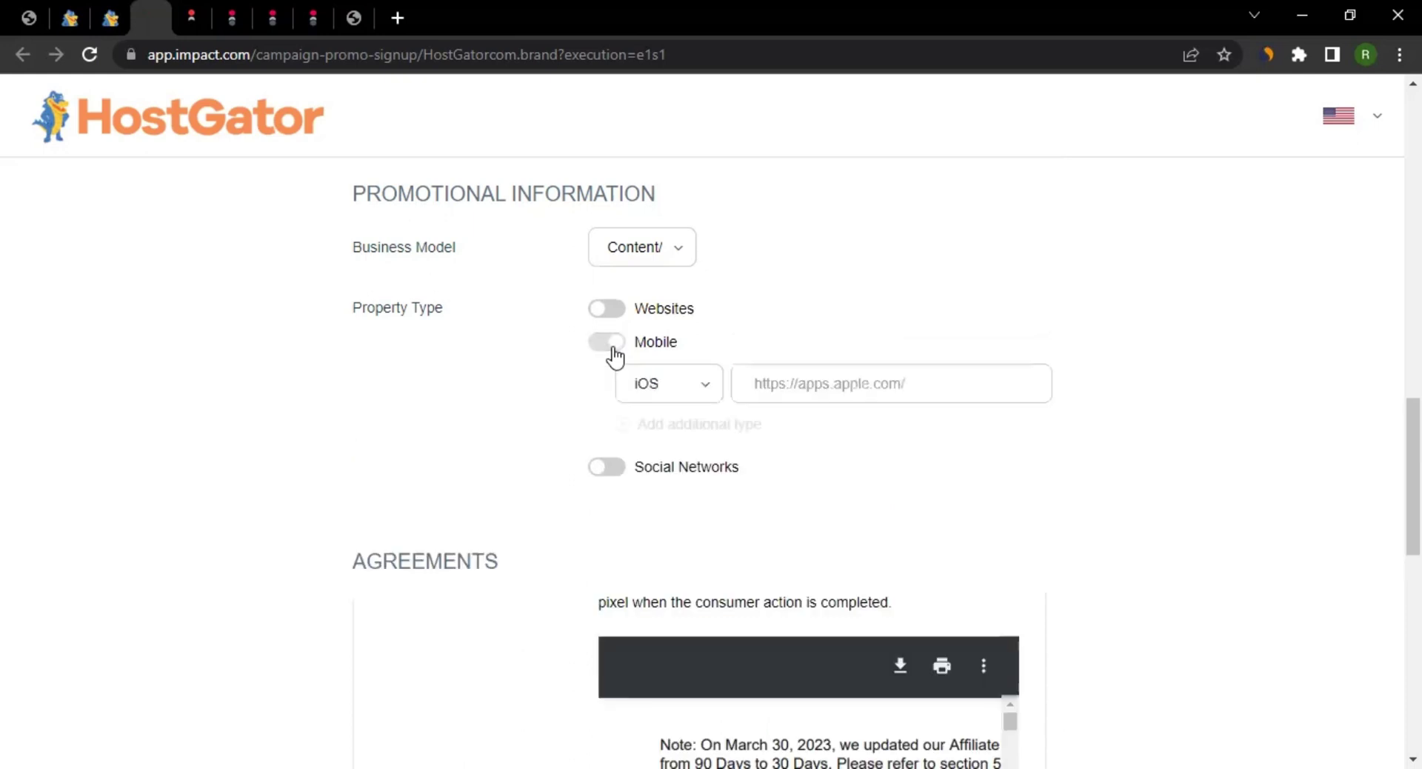
pyautogui.click(673, 388)
pyautogui.click(608, 468)
pyautogui.click(604, 342)
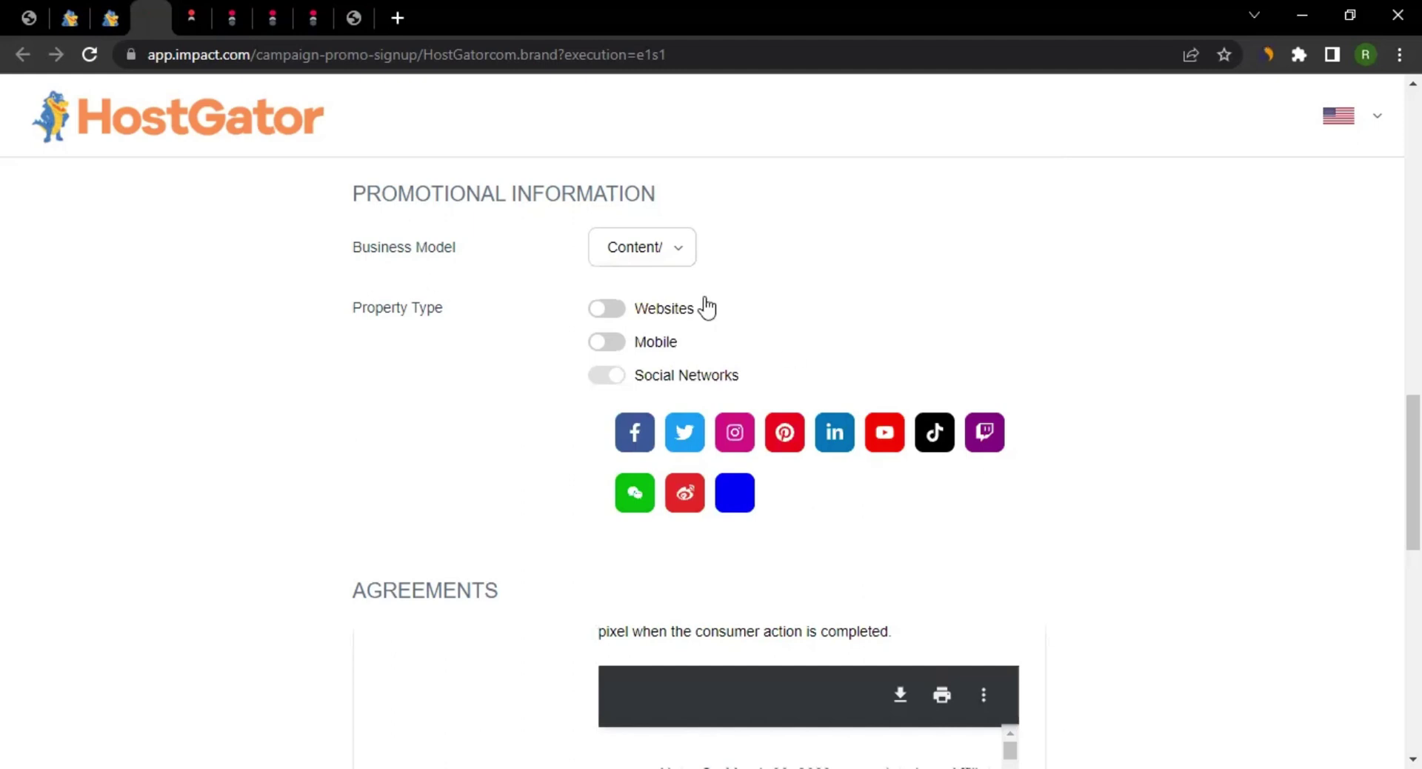
pyautogui.click(601, 375)
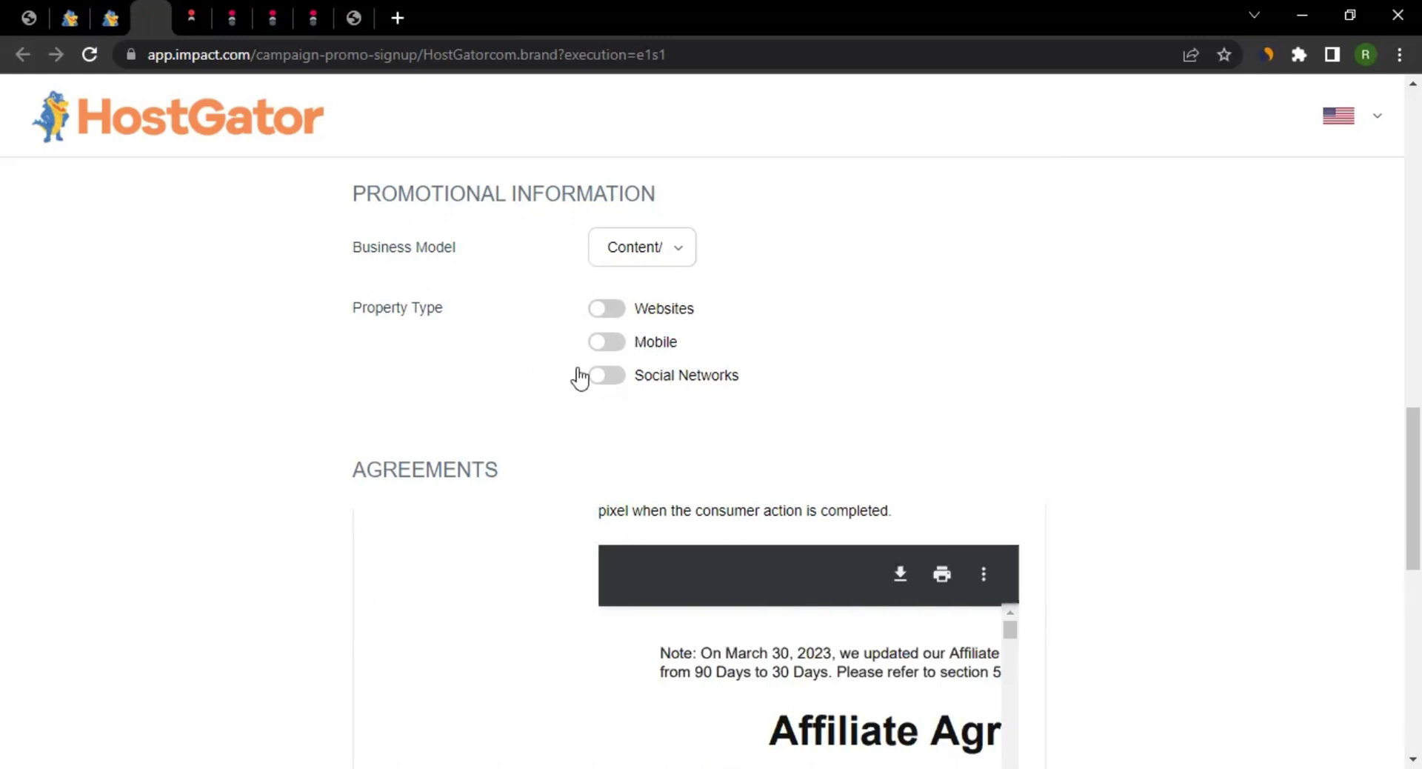
# Step: Look through the HostGator Affiliate Agreement to its end and the sign-up confirmation below it
pyautogui.scroll(-1, 548, 421)
pyautogui.scroll(-3, 231, 431)
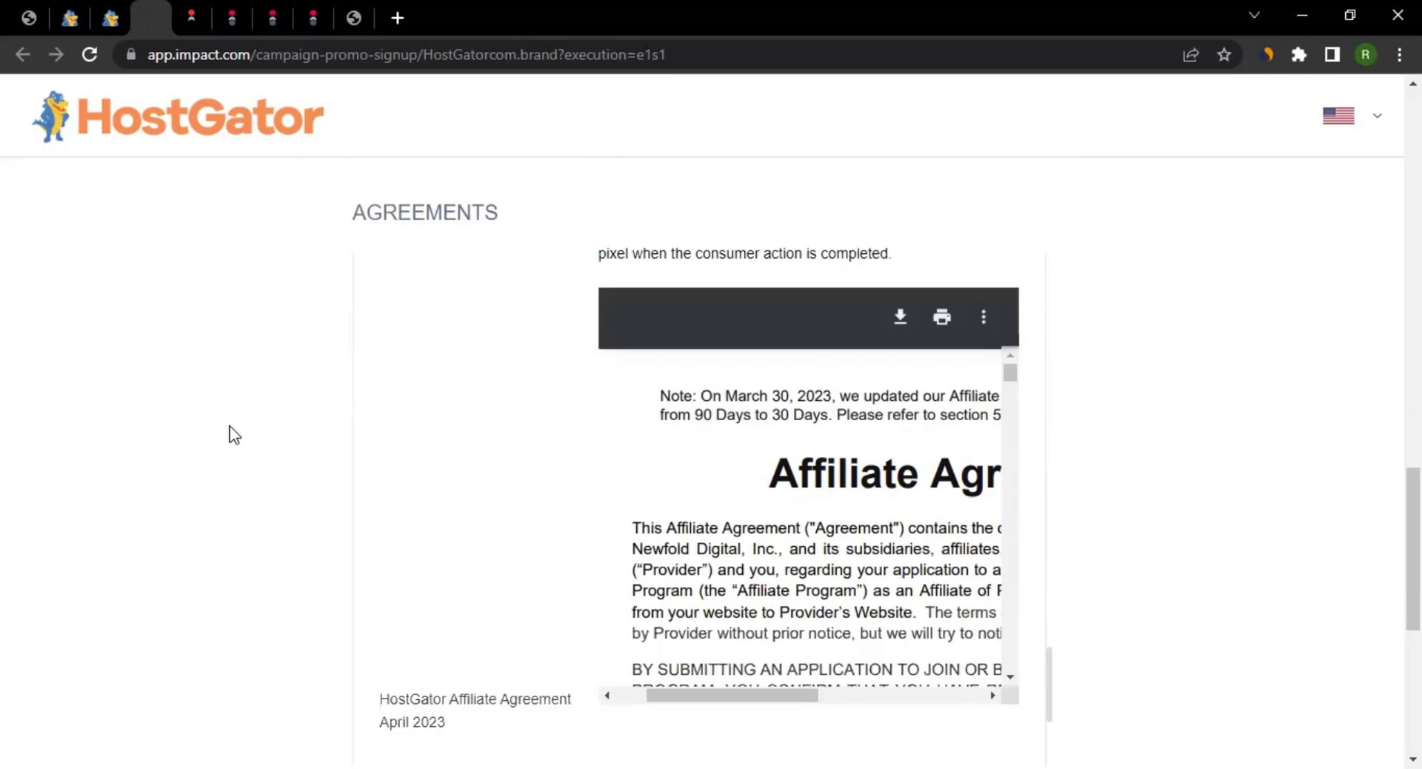
pyautogui.scroll(-1, 762, 413)
pyautogui.moveTo(700, 637); pyautogui.dragTo(576, 616)
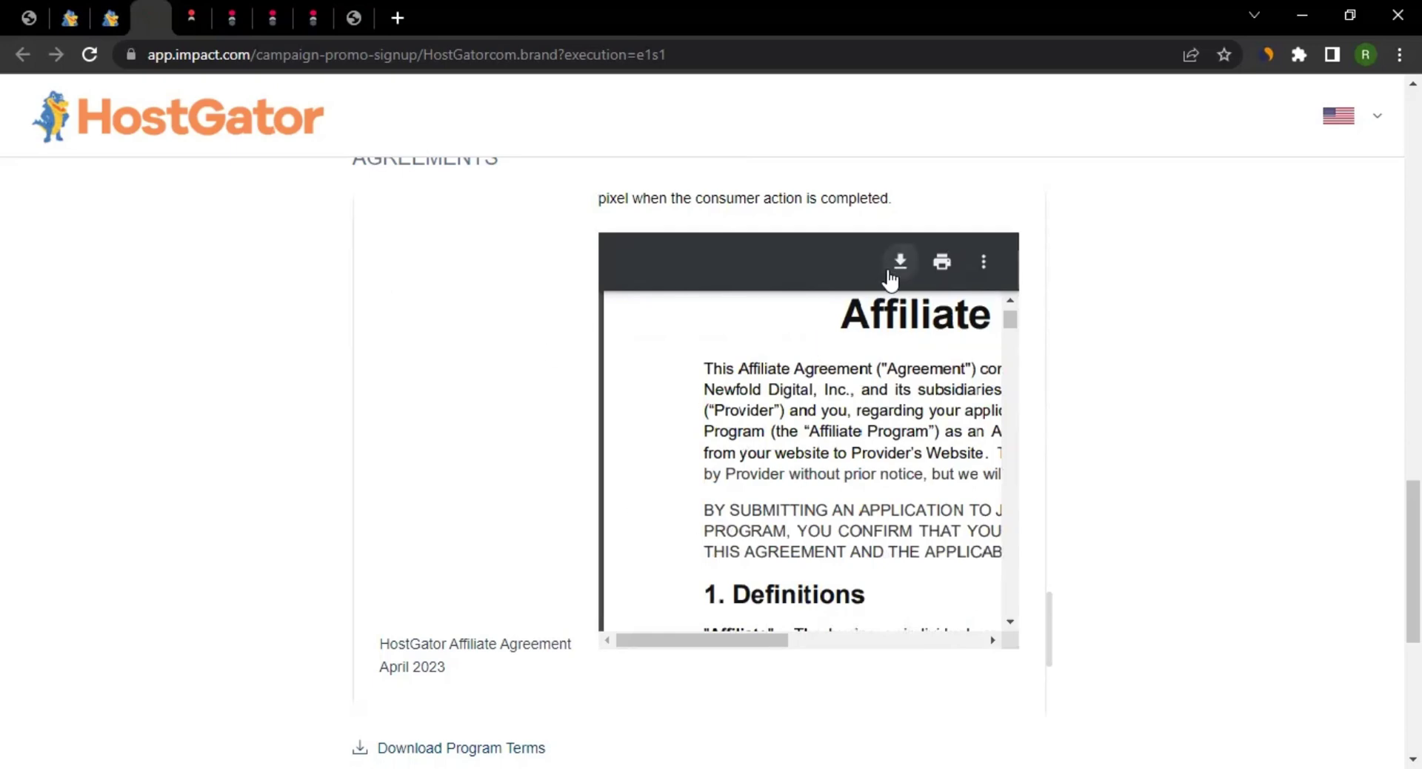
pyautogui.moveTo(1008, 318); pyautogui.dragTo(1053, 628)
pyautogui.scroll(-4, 190, 501)
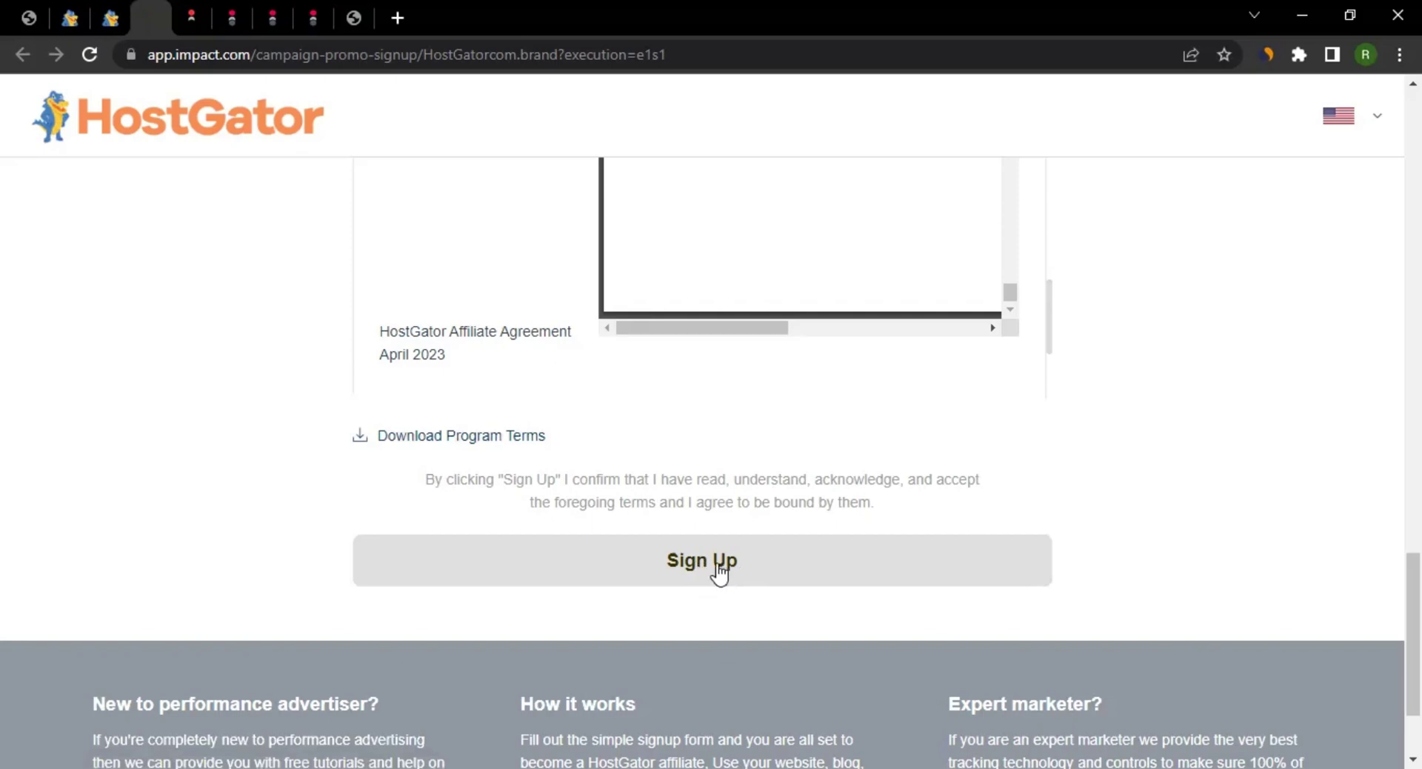
# Step: Review the whole sign-up form again, from the personal information to the promotional information and agreements, and return to its beginning
pyautogui.scroll(20, 184, 324)
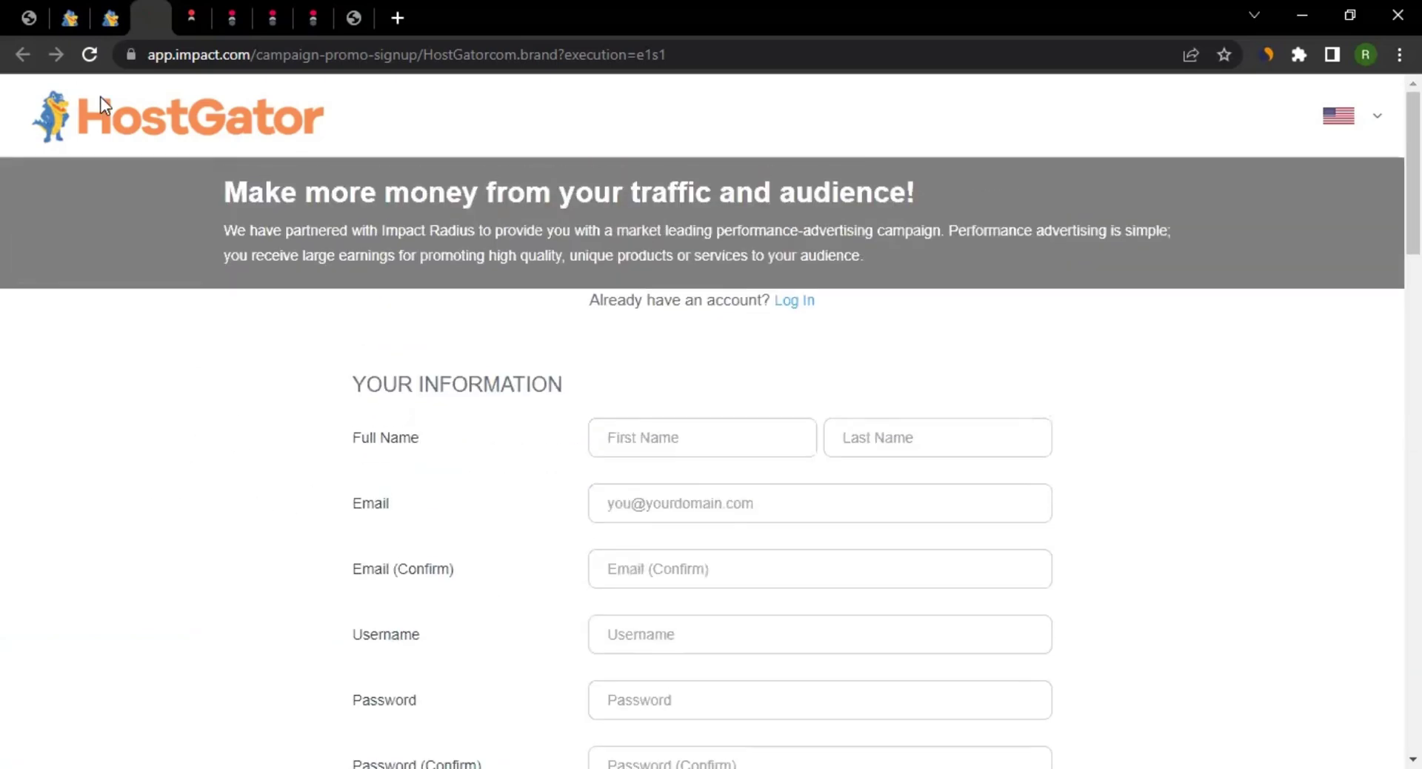
pyautogui.scroll(-15, 163, 366)
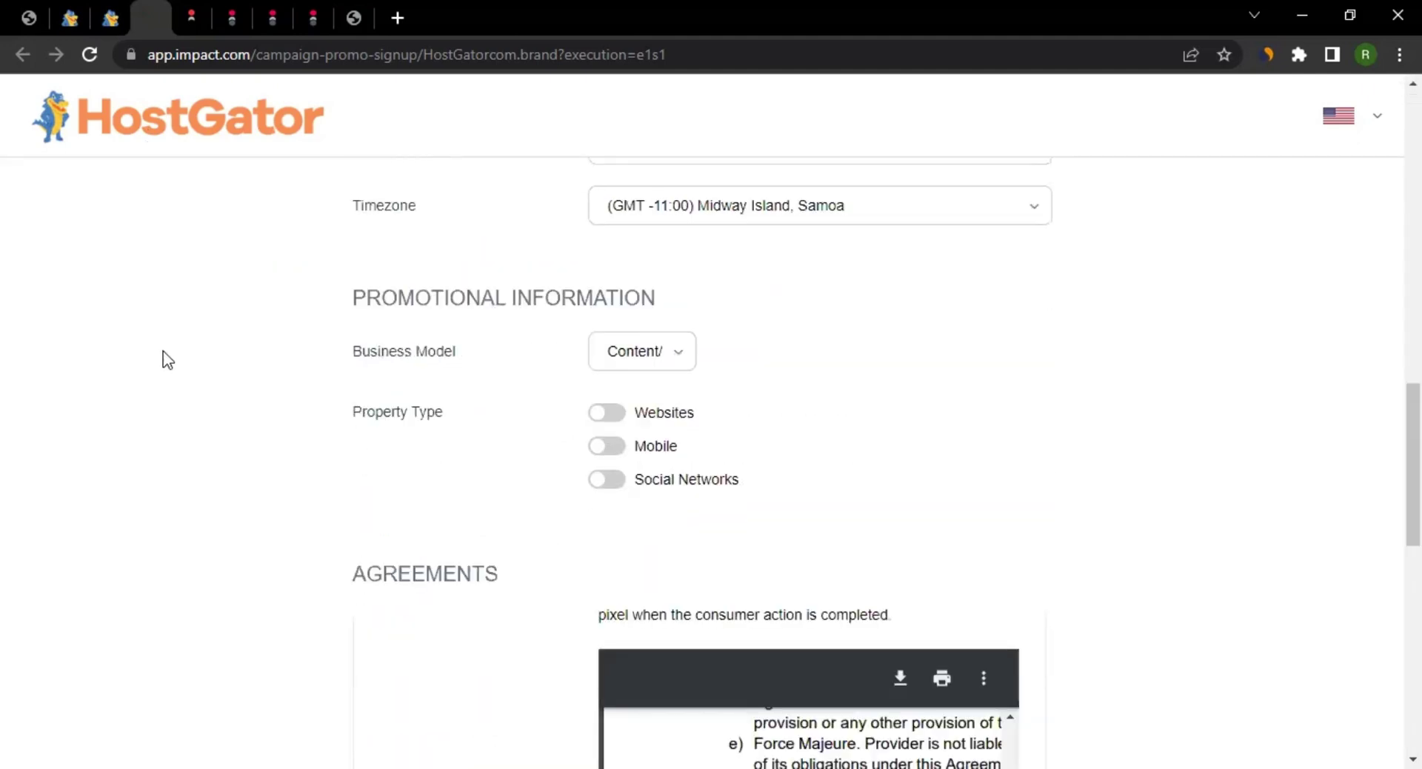
pyautogui.scroll(15, 167, 360)
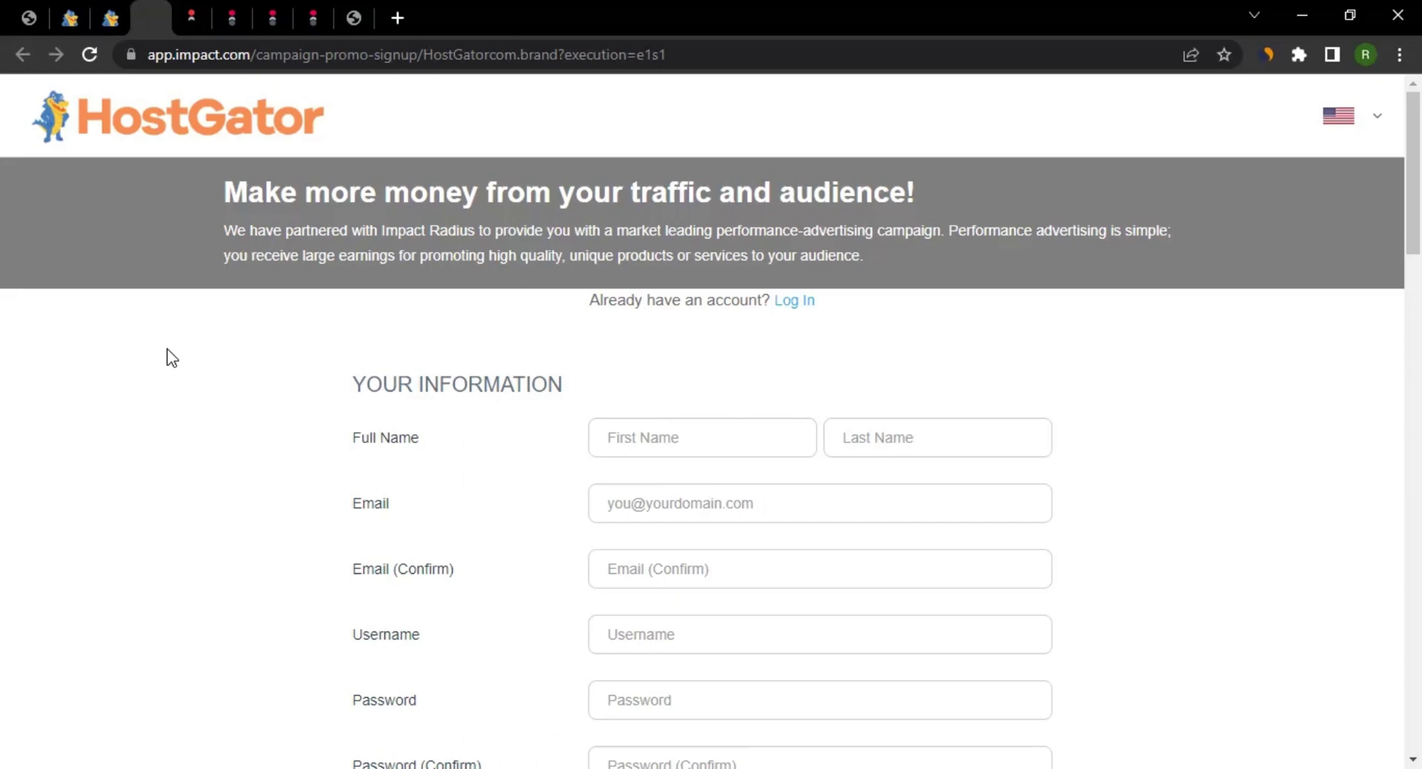
pyautogui.scroll(-15, 169, 349)
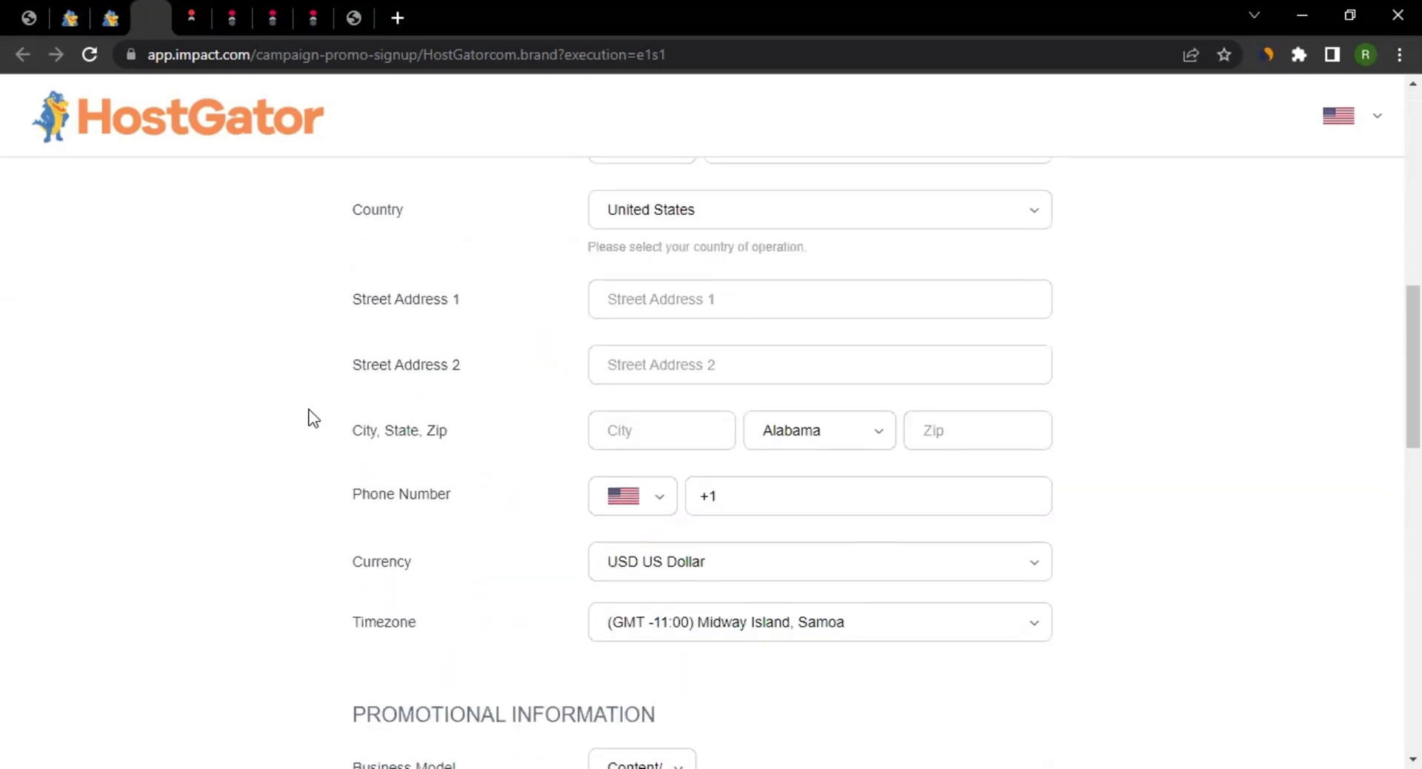
pyautogui.scroll(-3, 310, 425)
pyautogui.scroll(12, 207, 344)
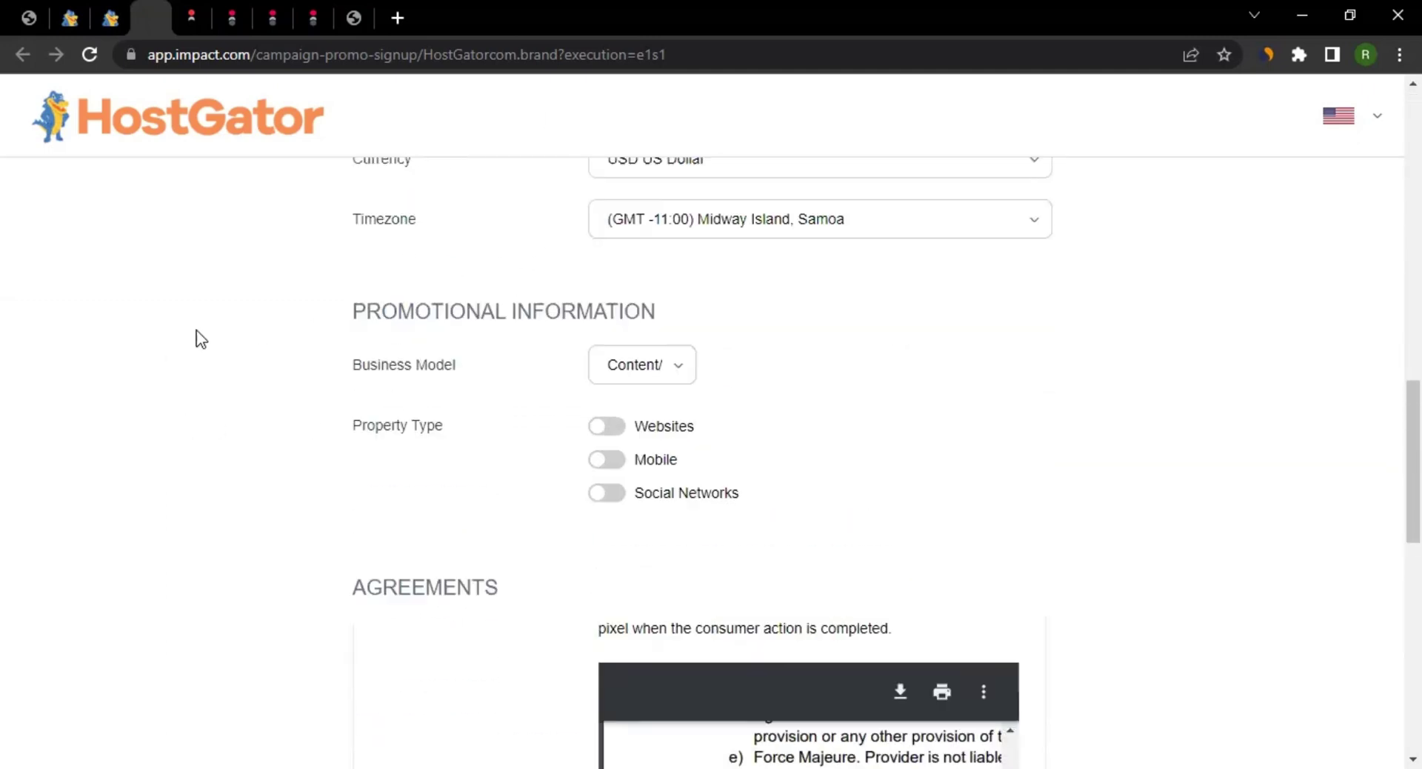
pyautogui.scroll(2, 207, 349)
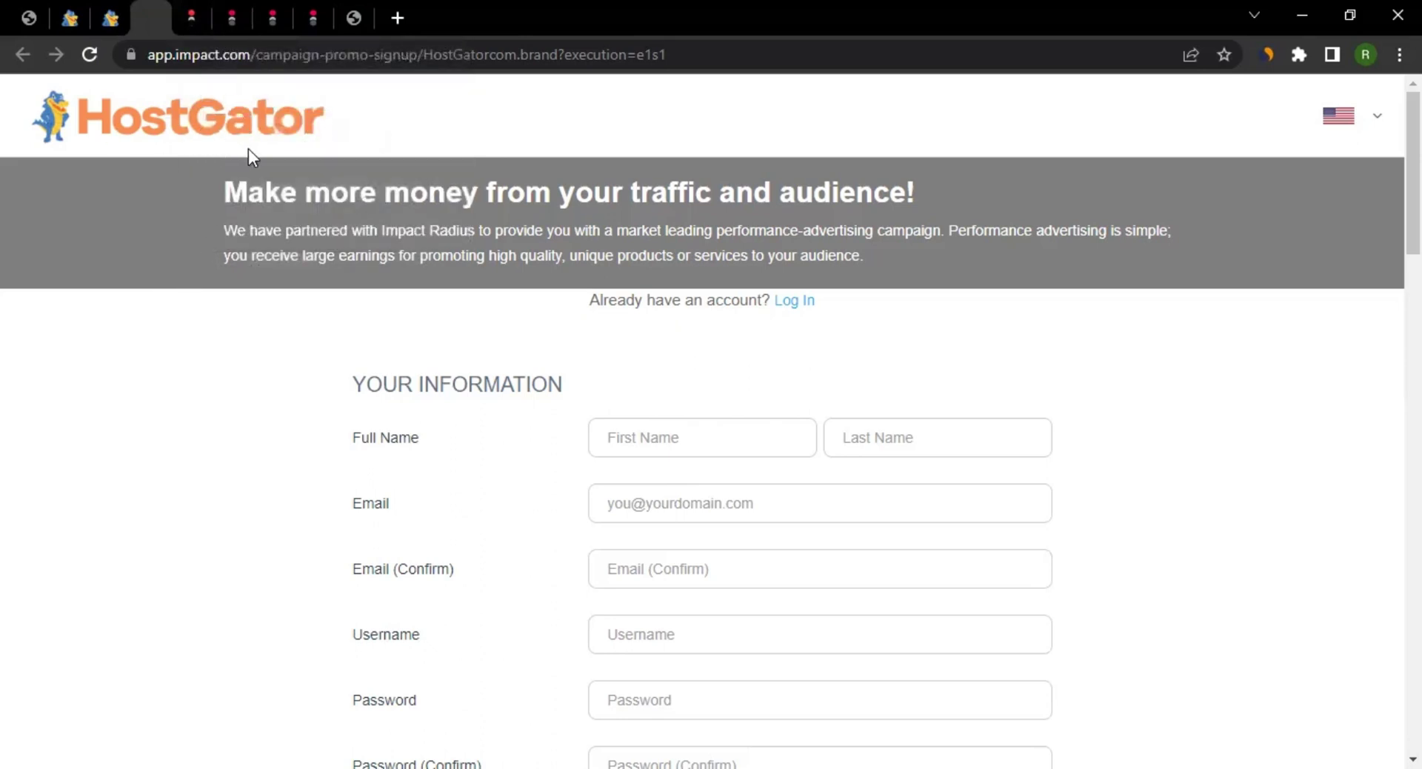
# Step: Check the join and log-in options on the HostGator affiliates page and switch to the impact.com partner dashboard
pyautogui.click(110, 17)
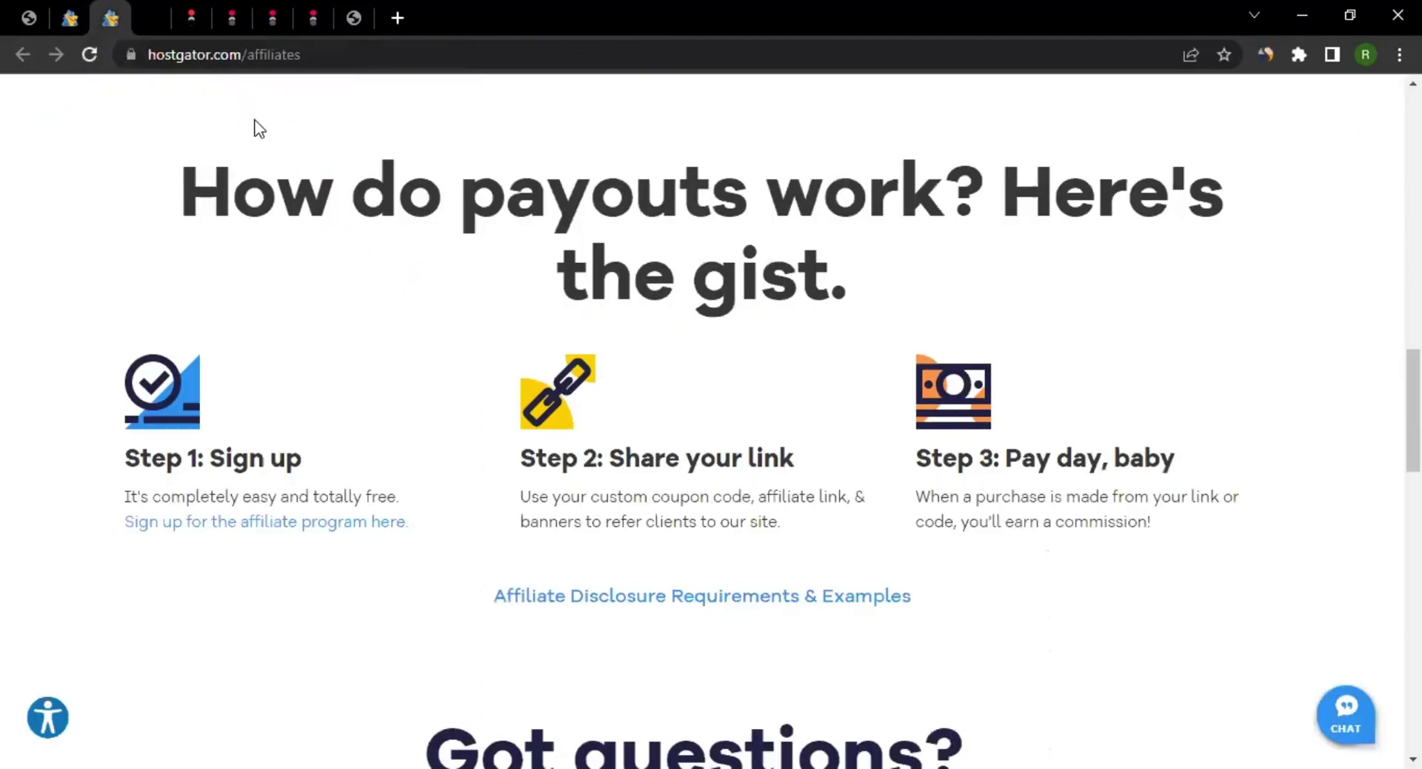
pyautogui.moveTo(187, 55); pyautogui.dragTo(326, 53)
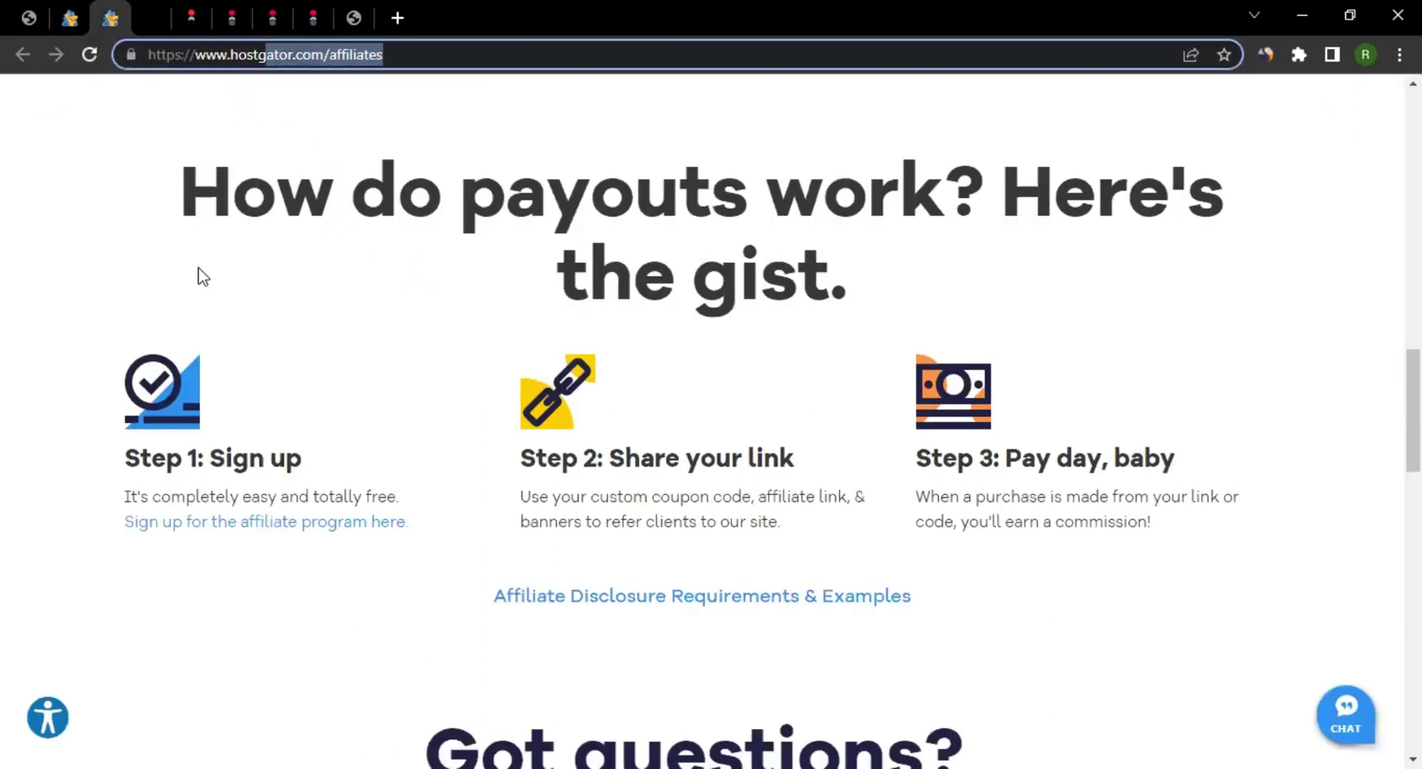
pyautogui.scroll(15, 202, 277)
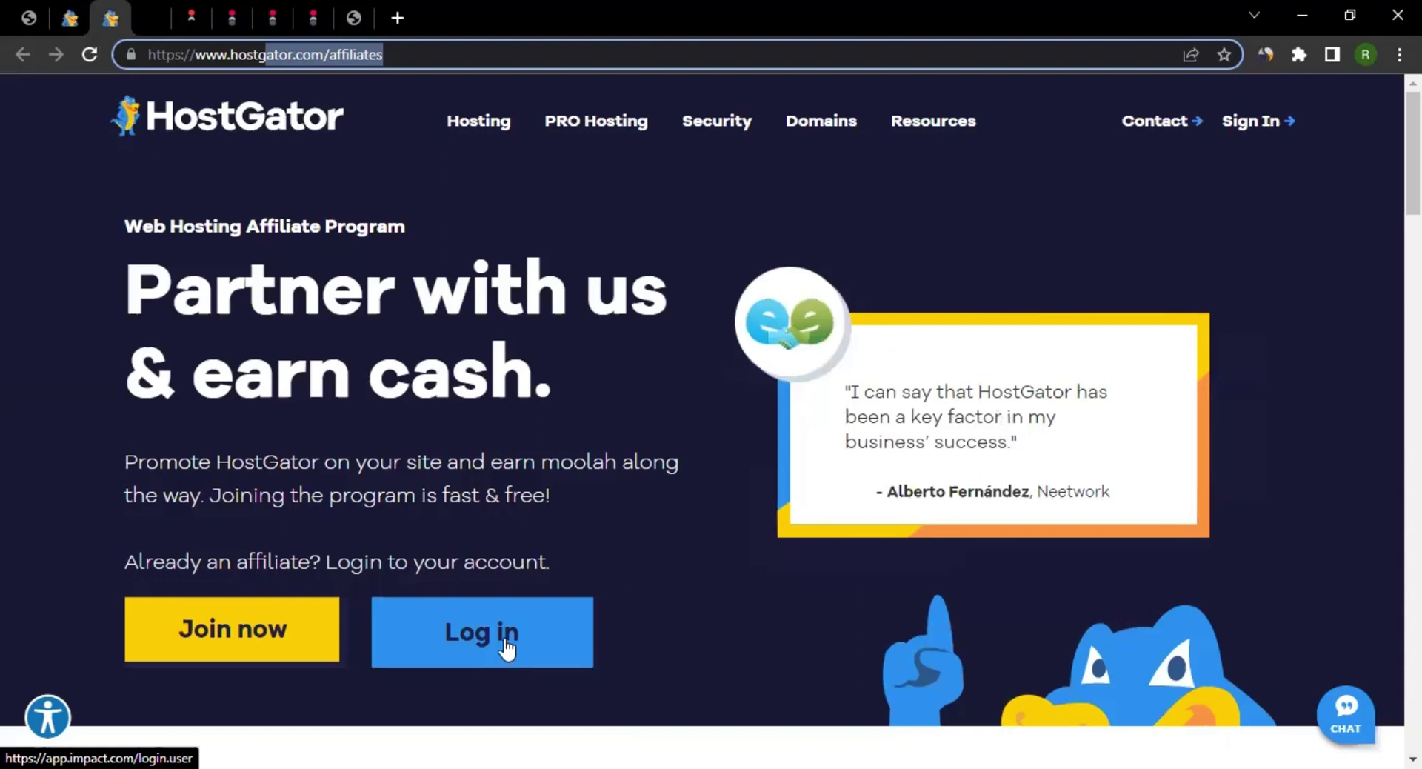
pyautogui.click(231, 20)
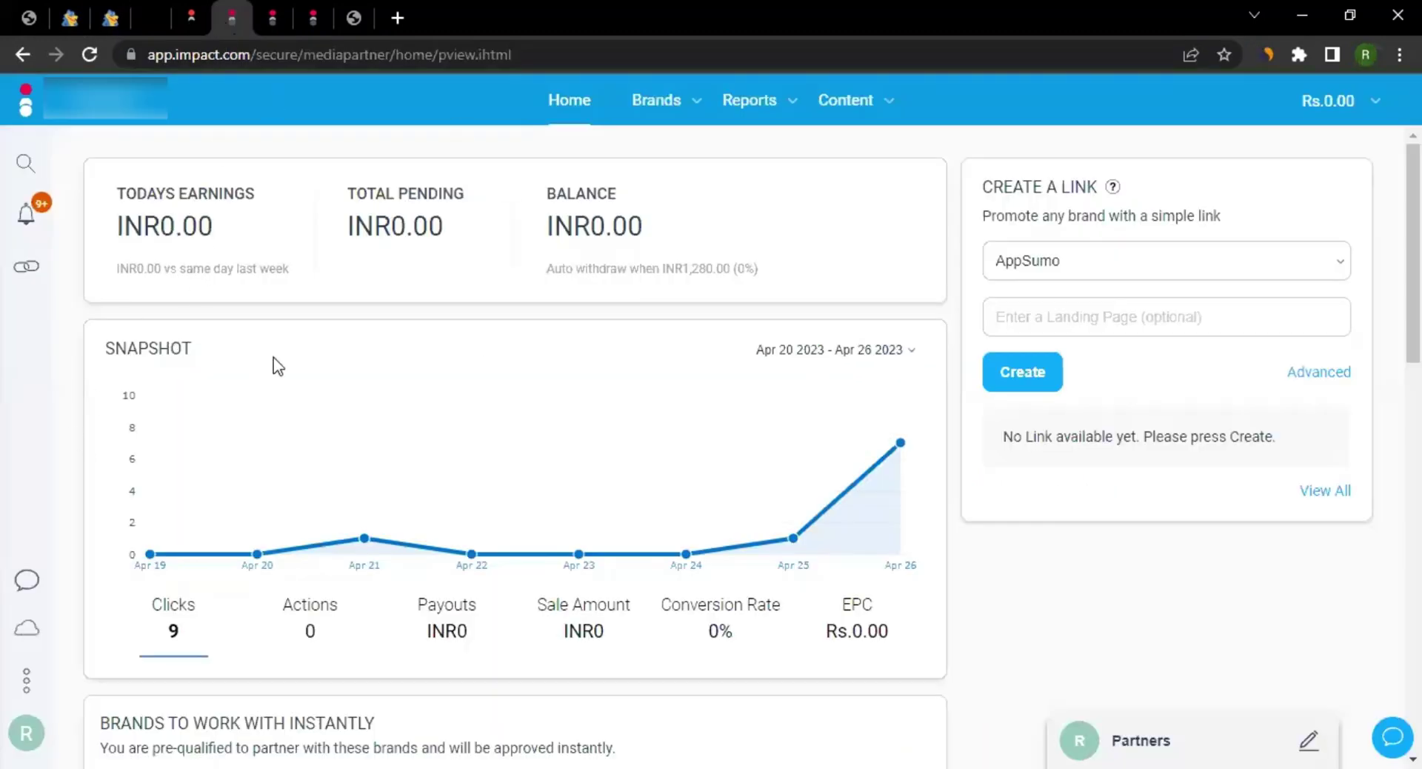
# Step: Check the impact.com address and the brands offered for creating a link on the partner dashboard
pyautogui.moveTo(173, 55); pyautogui.dragTo(246, 55)
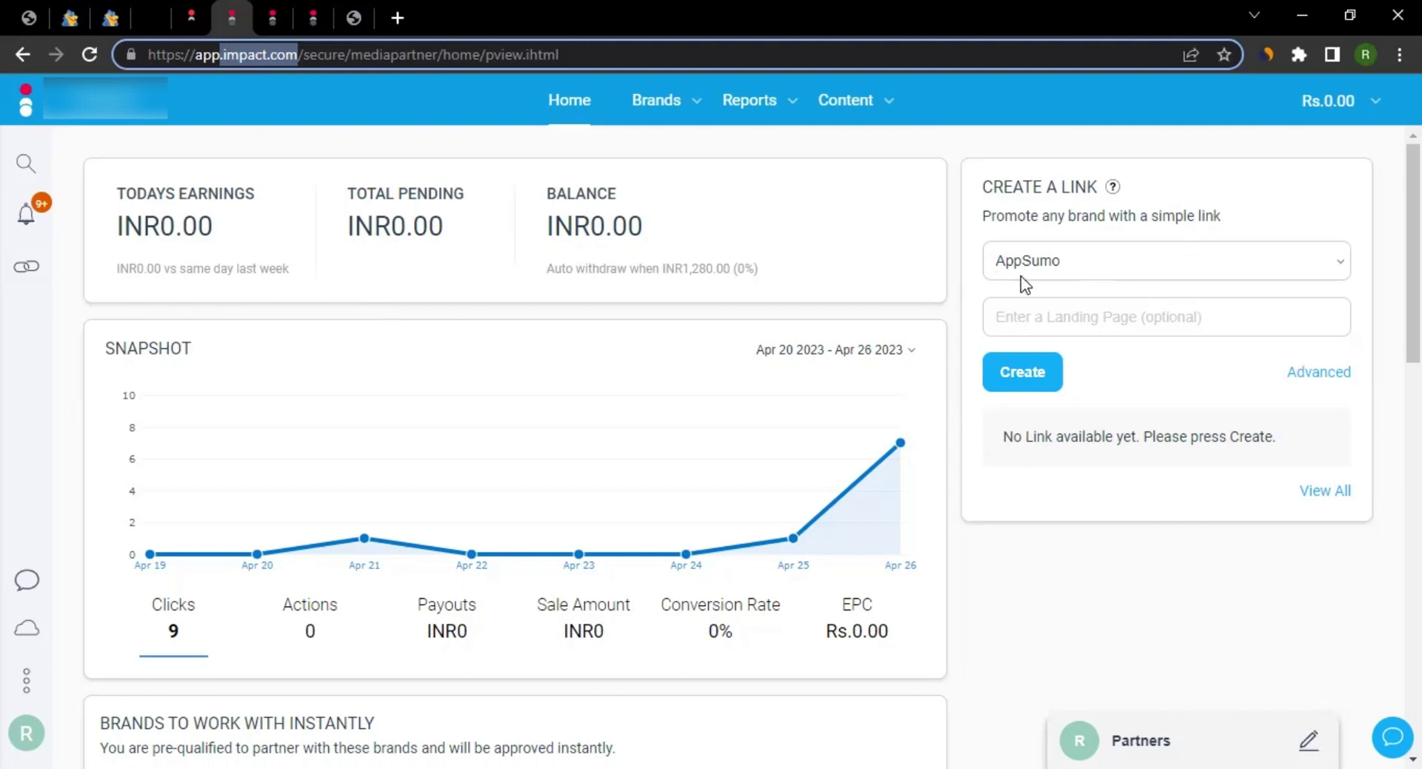
pyautogui.click(1103, 266)
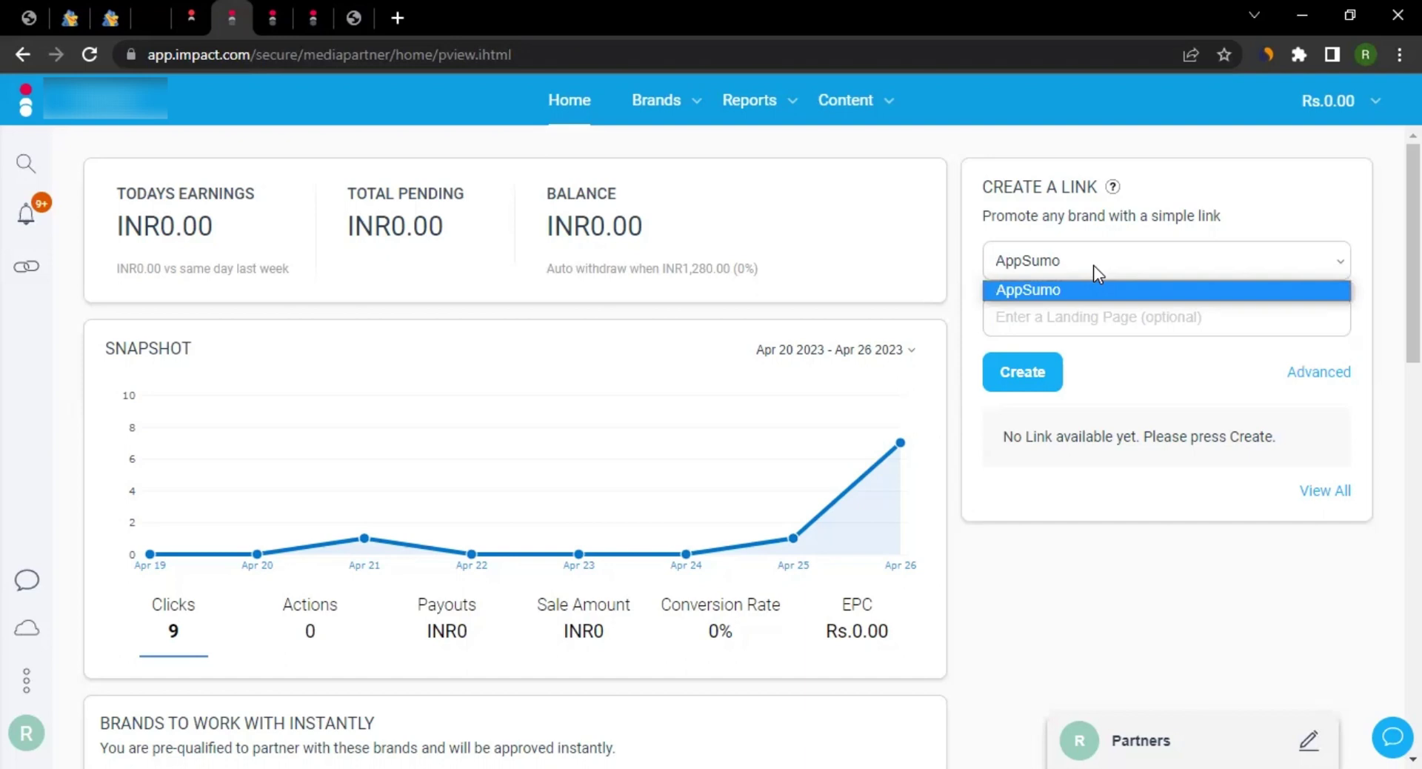
pyautogui.click(1038, 377)
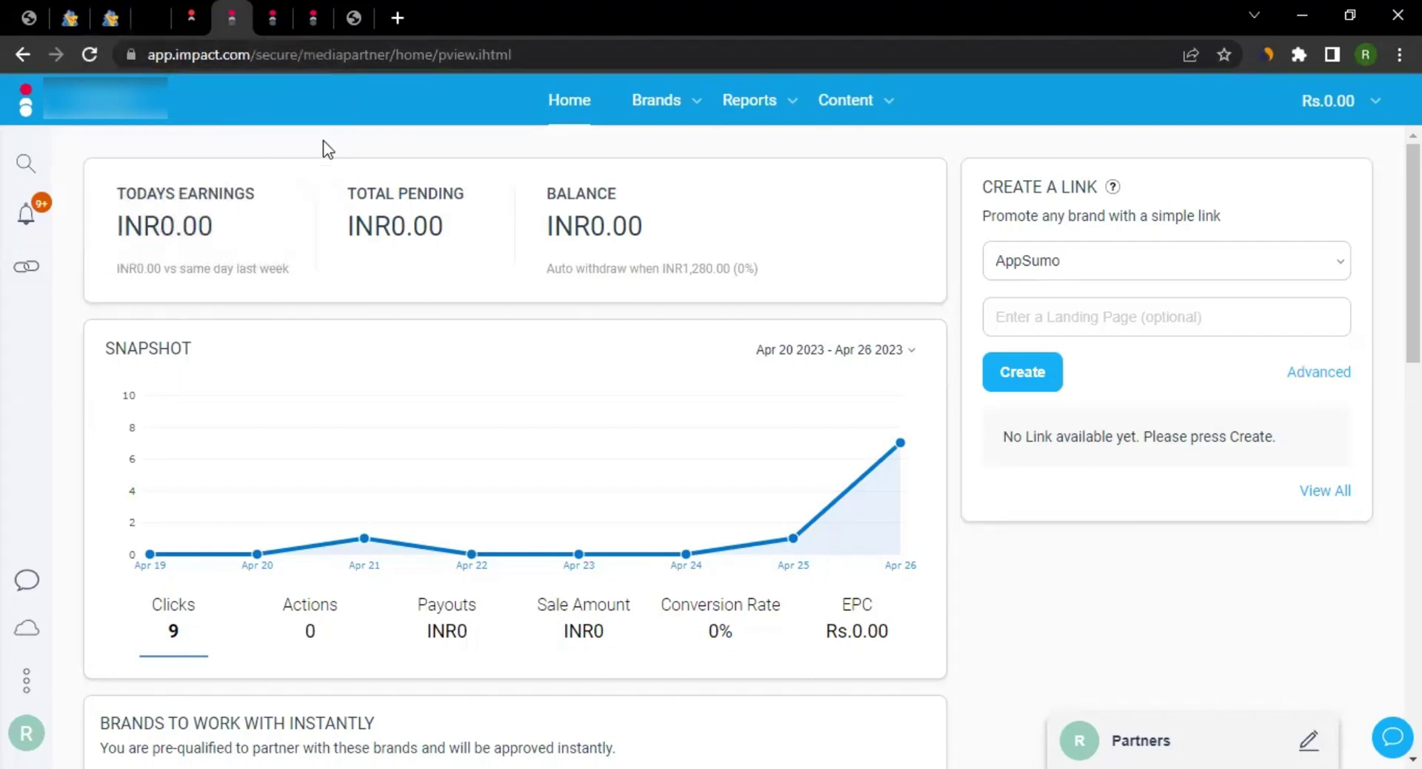
# Step: Revisit the HostGator affiliates page, the impact.com home page and the HostGator sign-up form, and return to the partner dashboard
pyautogui.click(110, 18)
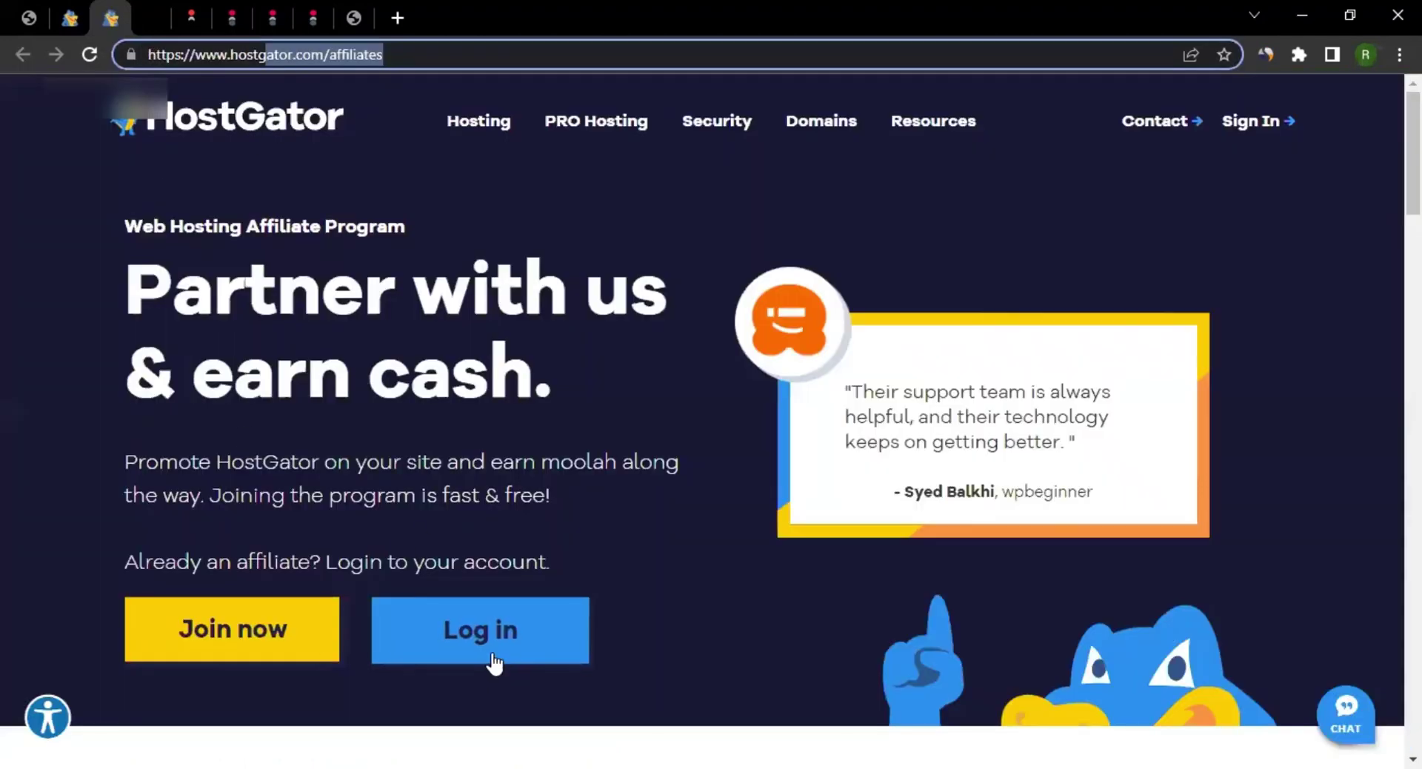
pyautogui.click(192, 17)
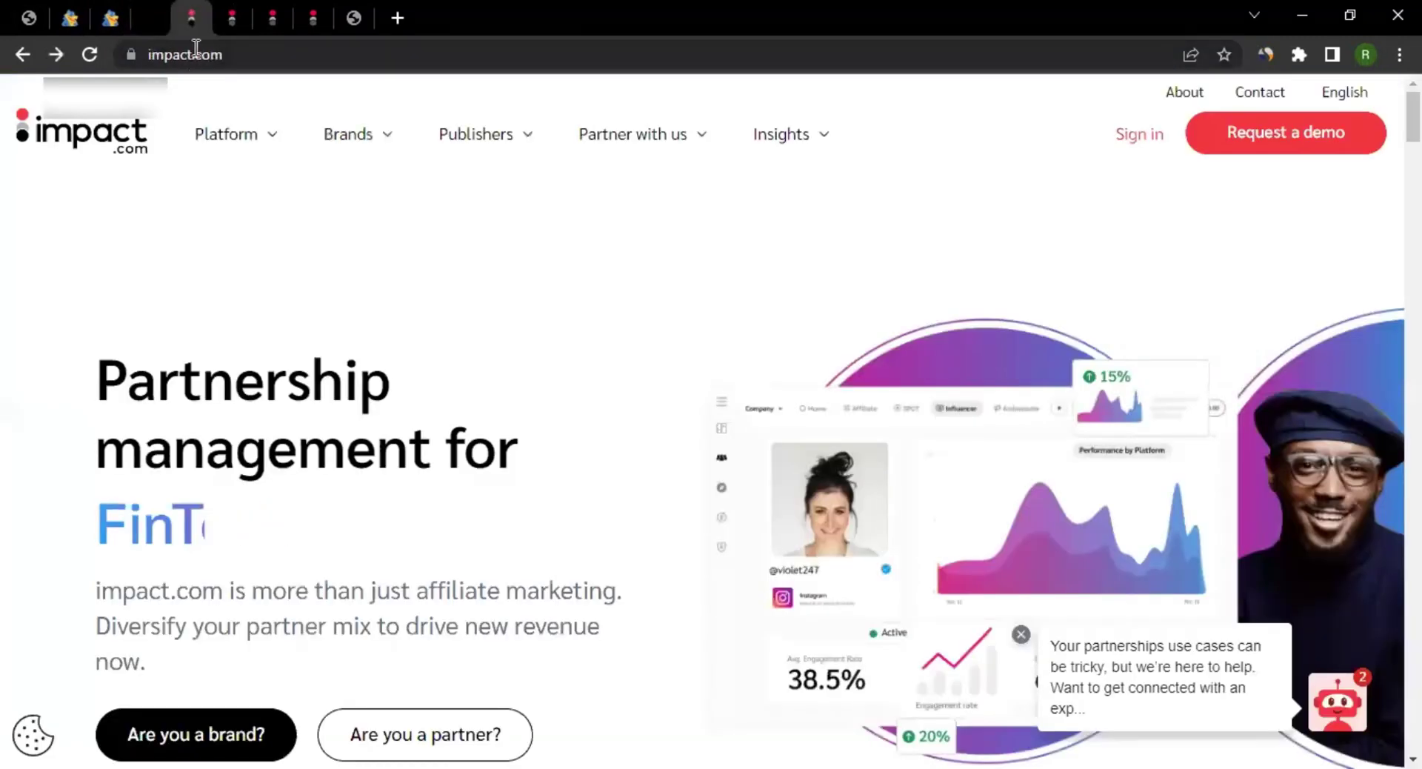
pyautogui.click(247, 23)
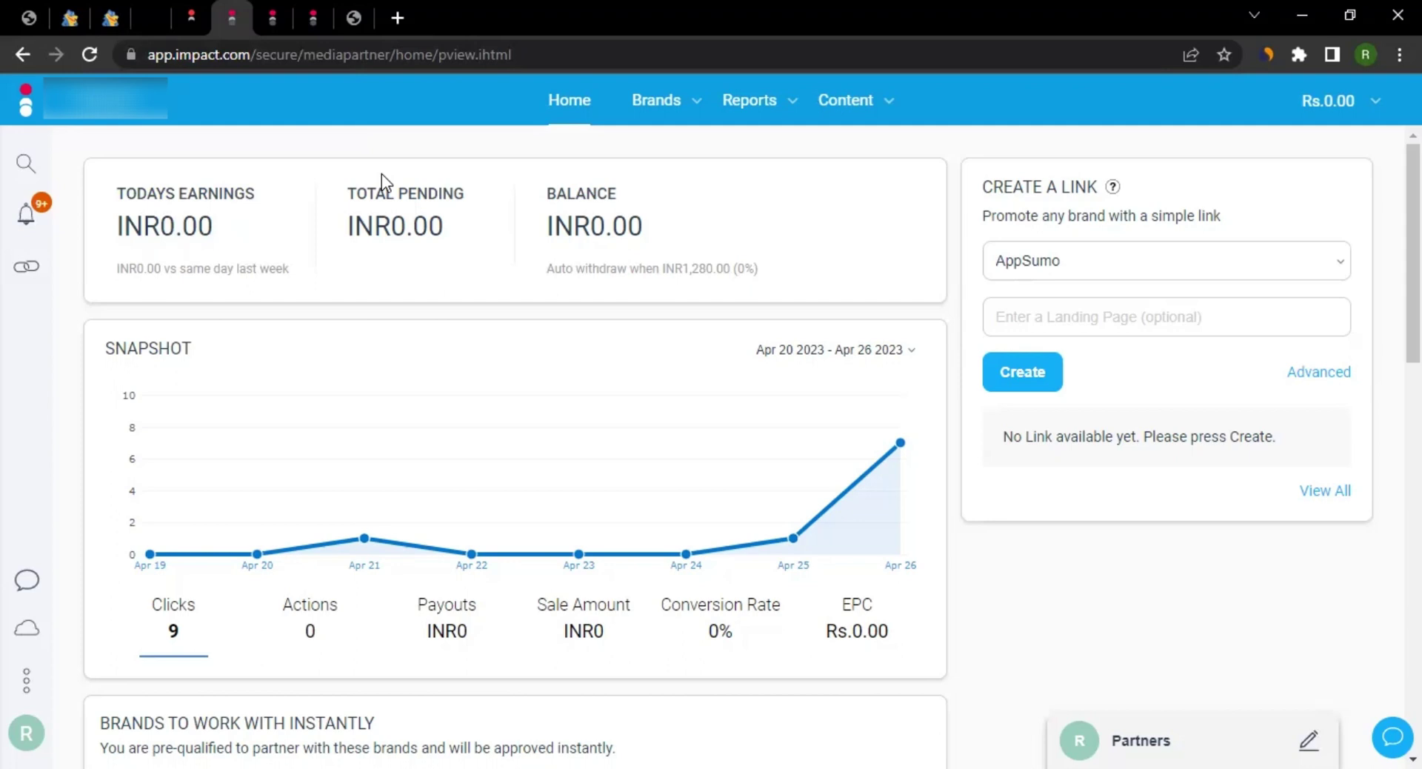
pyautogui.click(151, 14)
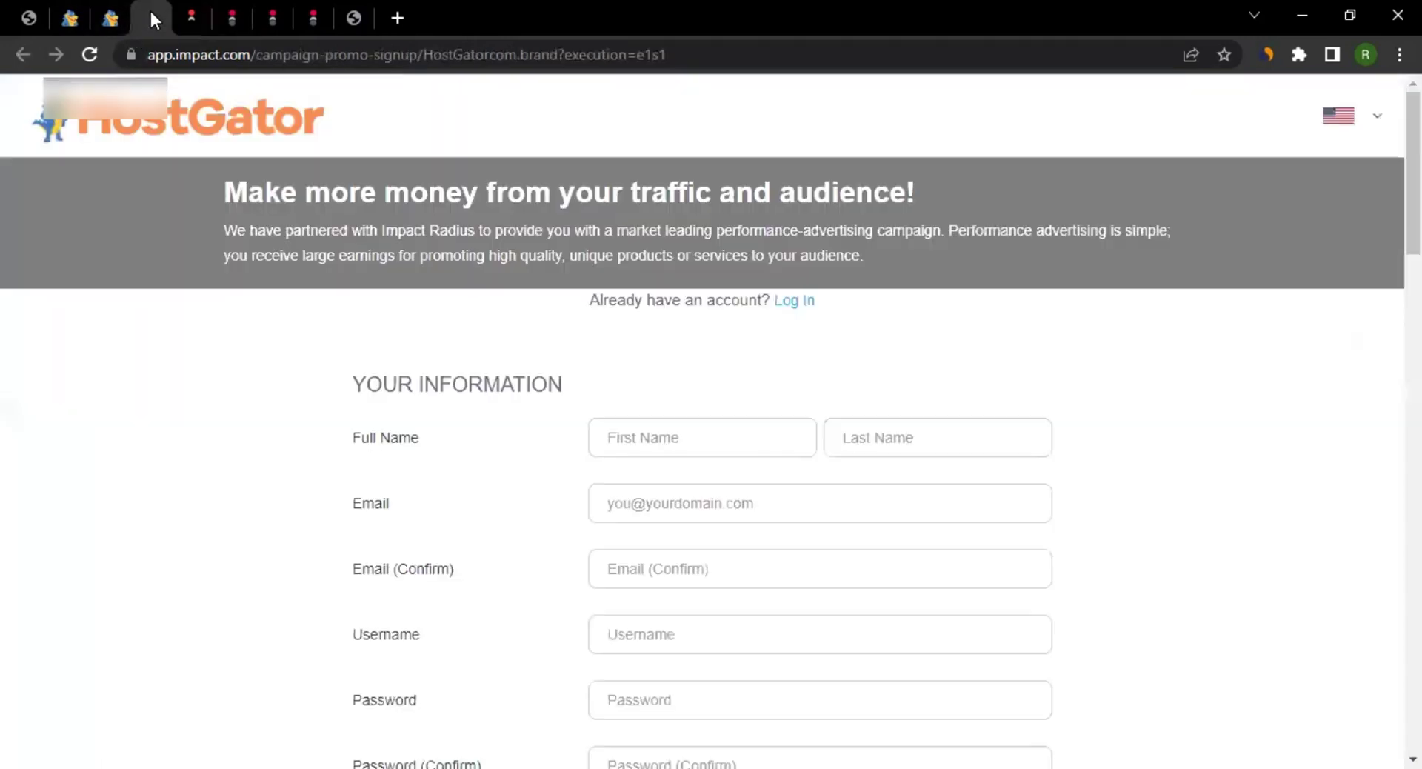
pyautogui.click(225, 17)
pyautogui.click(195, 13)
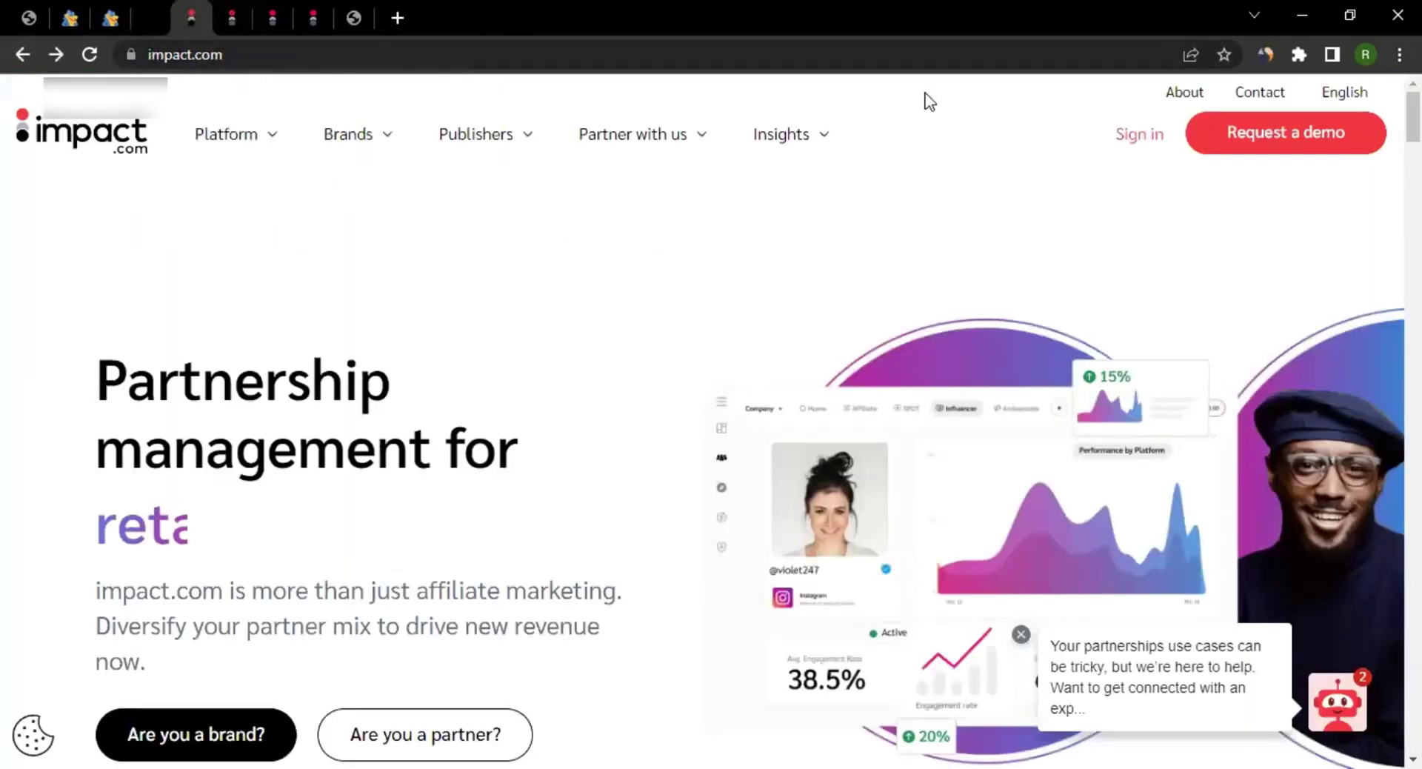
pyautogui.click(256, 15)
pyautogui.click(238, 12)
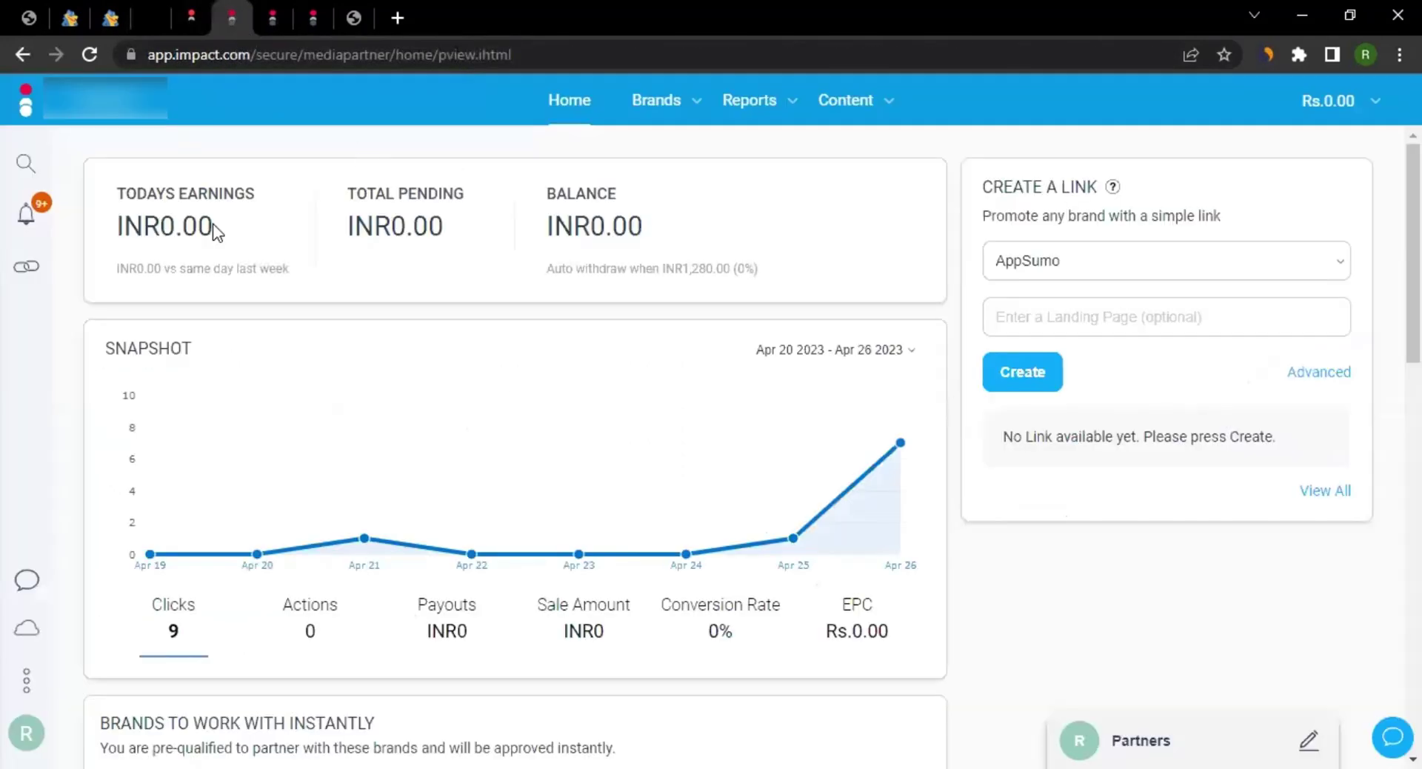
# Step: Check the Find Brands option and locate the HostGator.com listing in the marketplace search results for "hostgator"
pyautogui.click(662, 111)
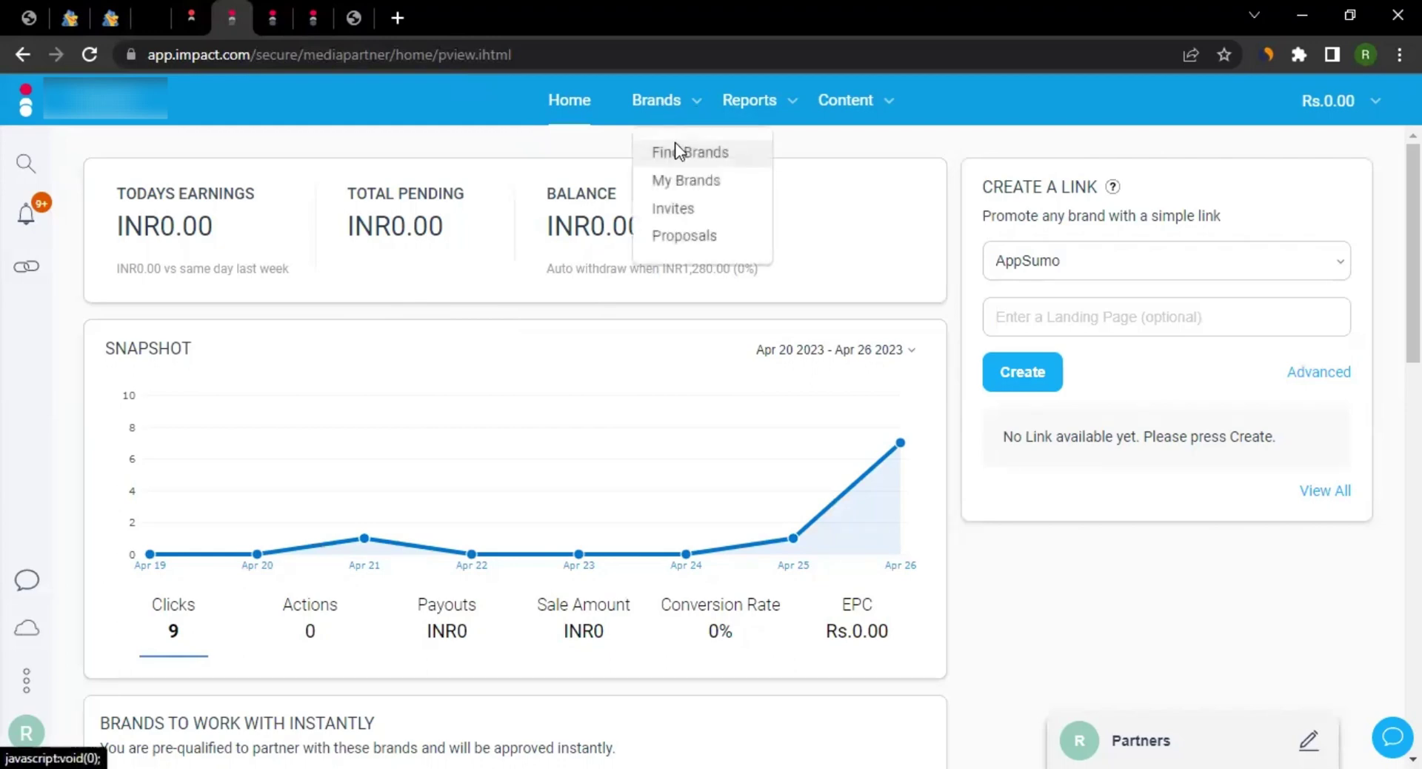
pyautogui.click(274, 15)
pyautogui.moveTo(499, 330)
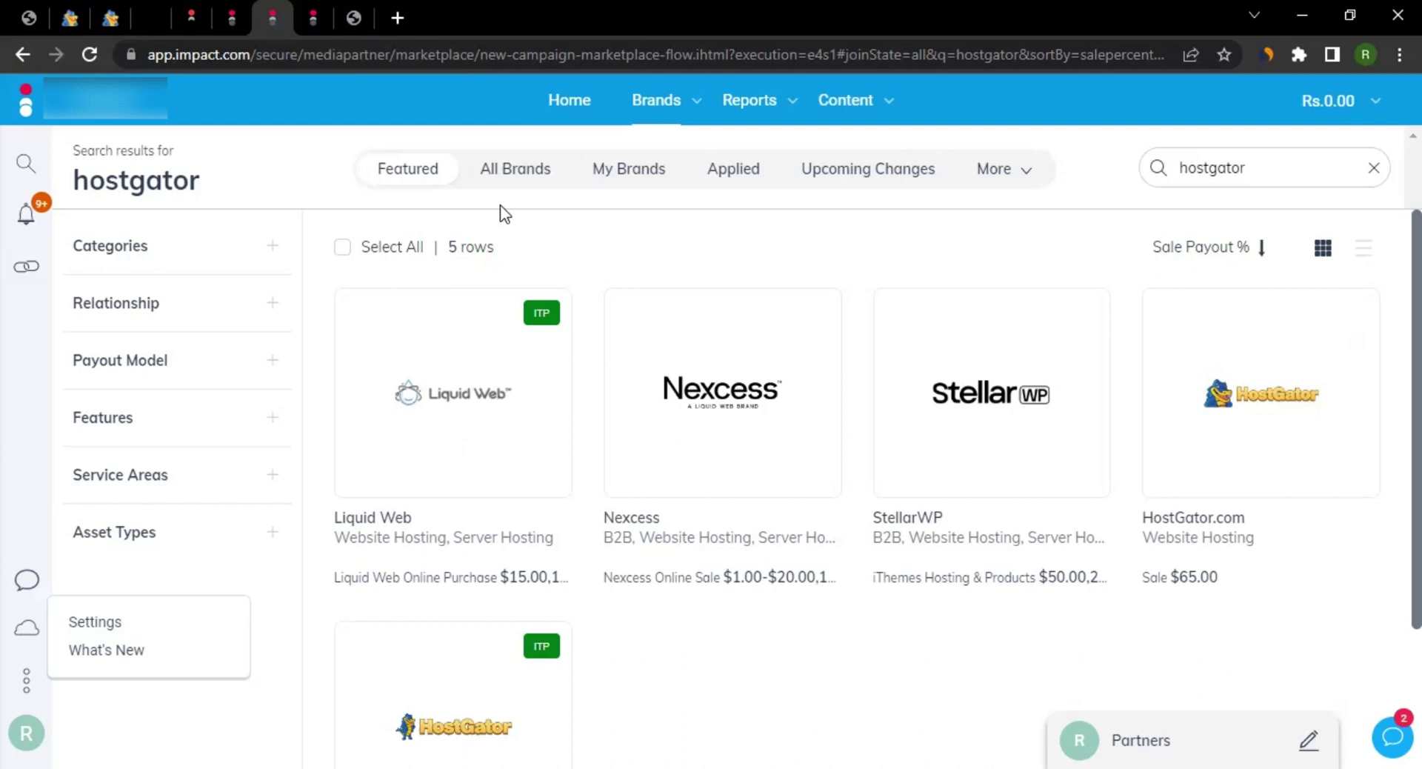
pyautogui.click(674, 110)
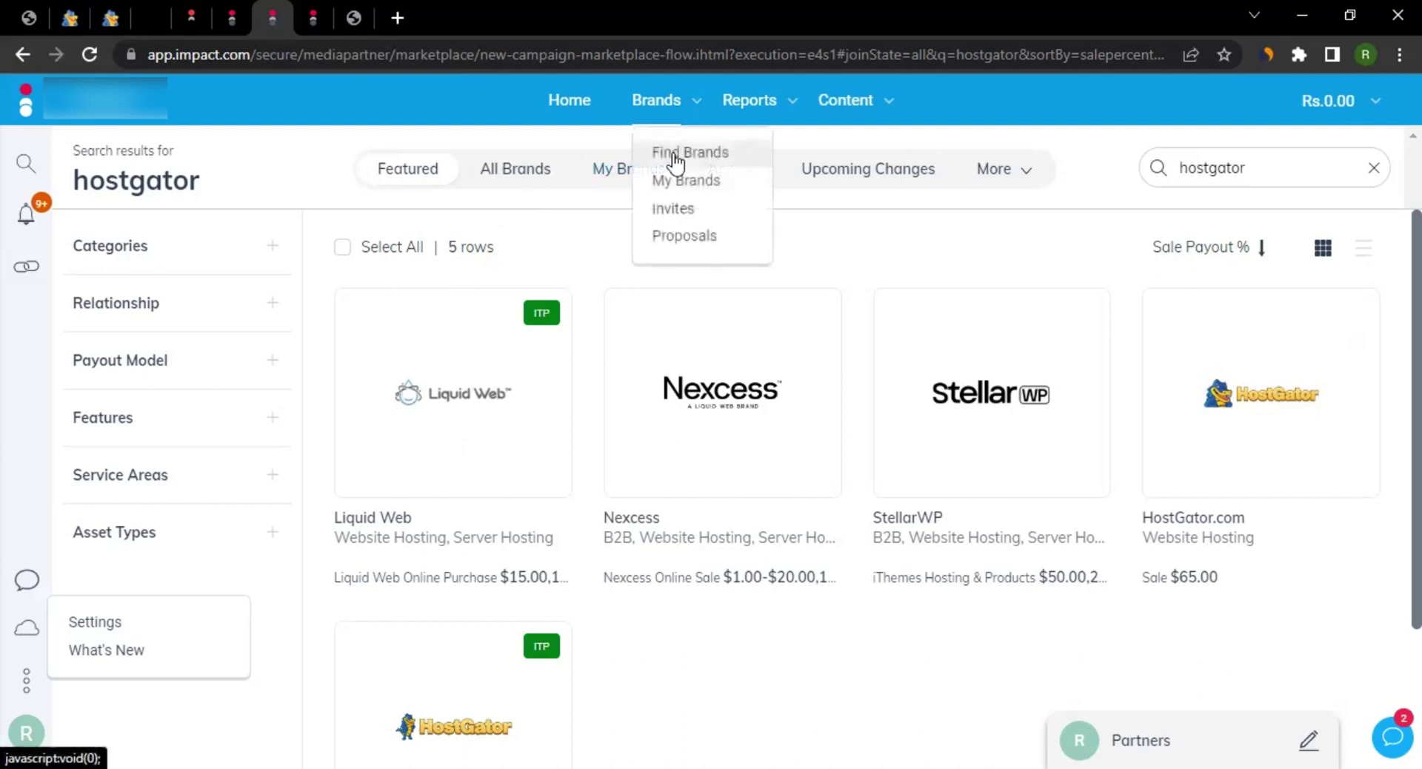
pyautogui.click(1251, 168)
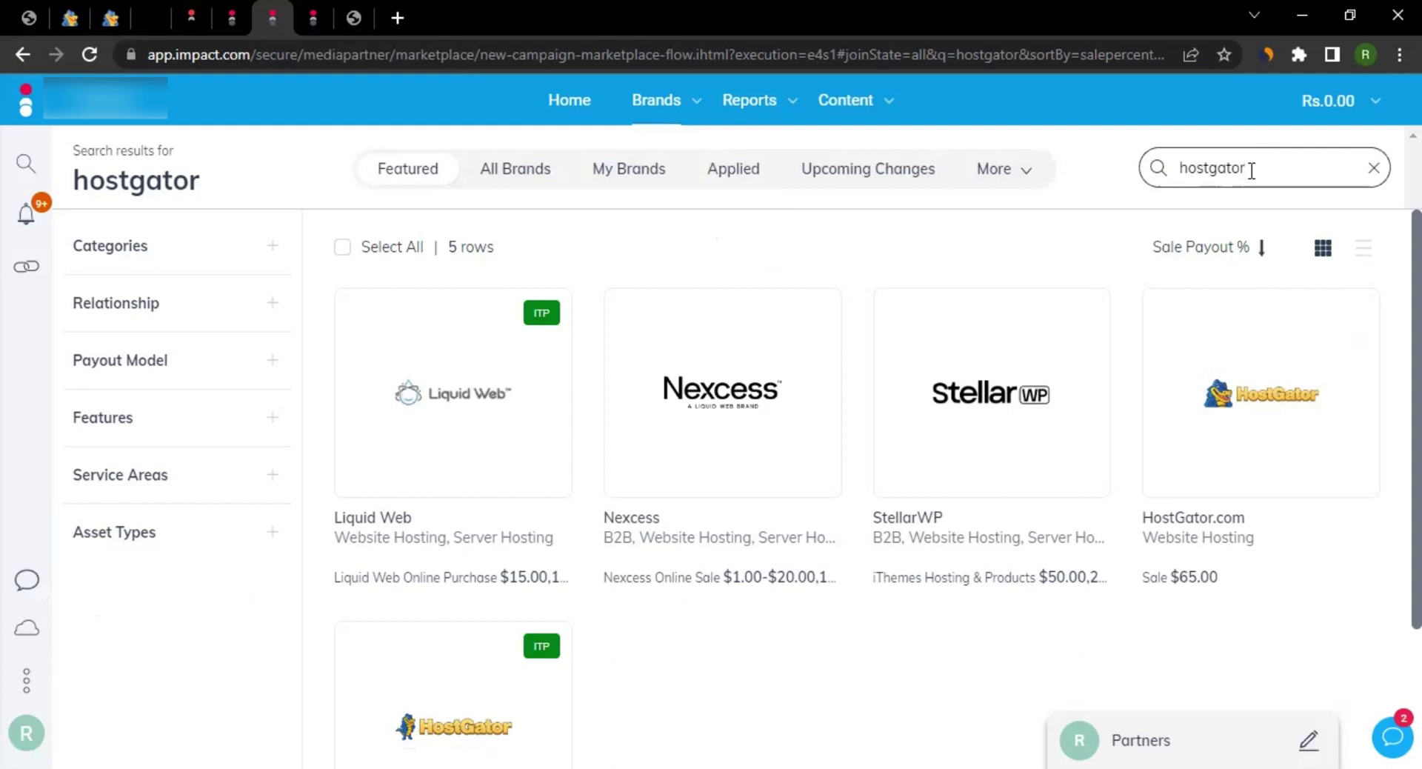
pyautogui.moveTo(1187, 168); pyautogui.dragTo(1280, 166)
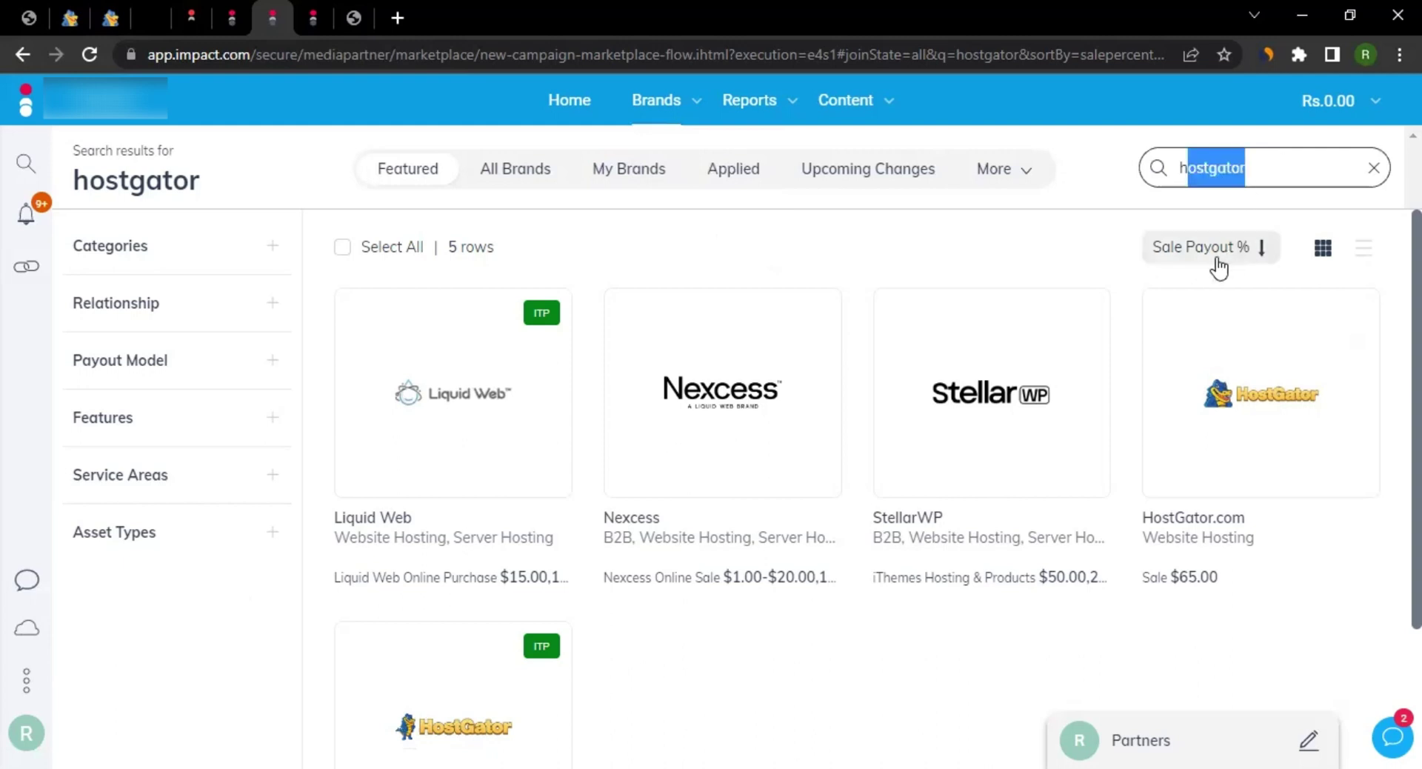
pyautogui.moveTo(1218, 432)
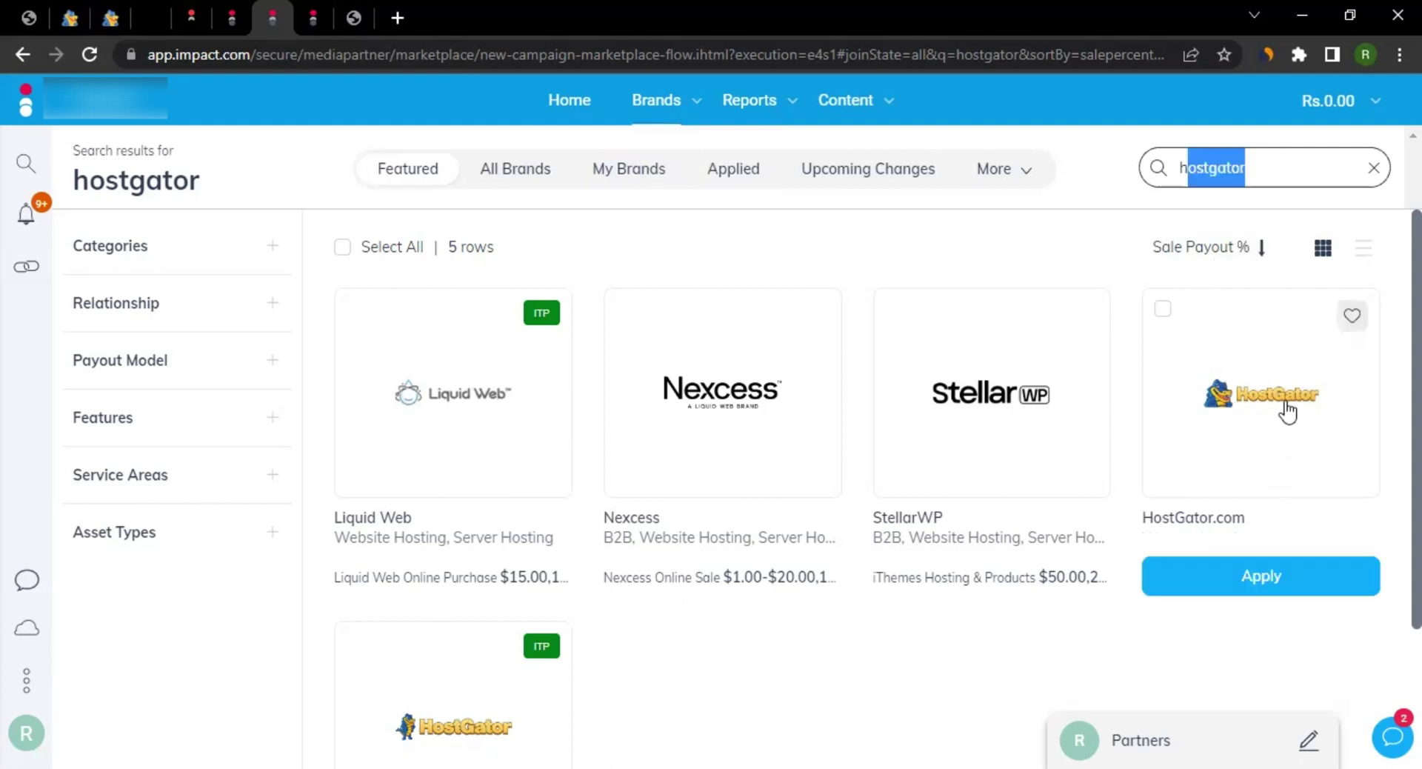
# Step: Open the HostGator.com listing and review its payouts and its details, from tracking methods to external links
pyautogui.click(1248, 414)
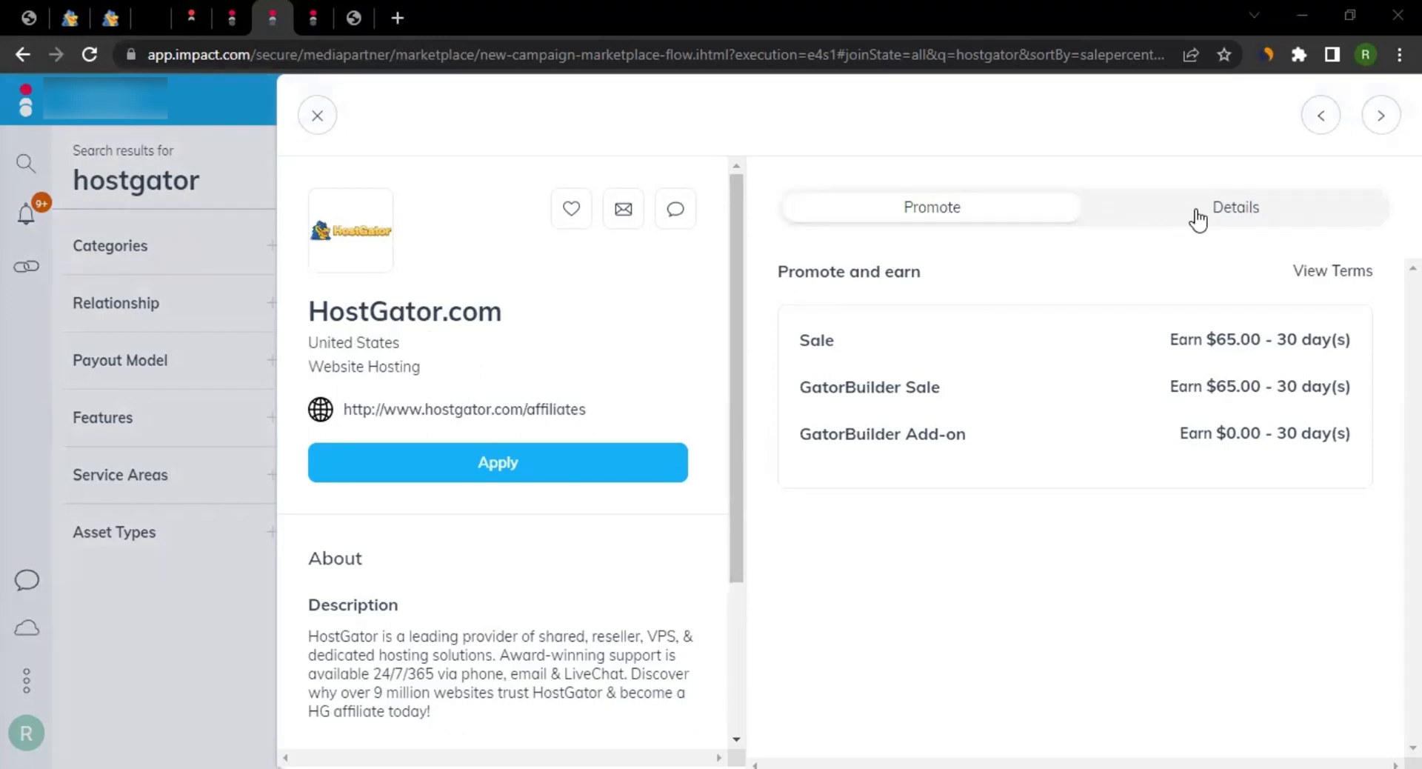
pyautogui.click(1117, 221)
pyautogui.scroll(-10, 927, 459)
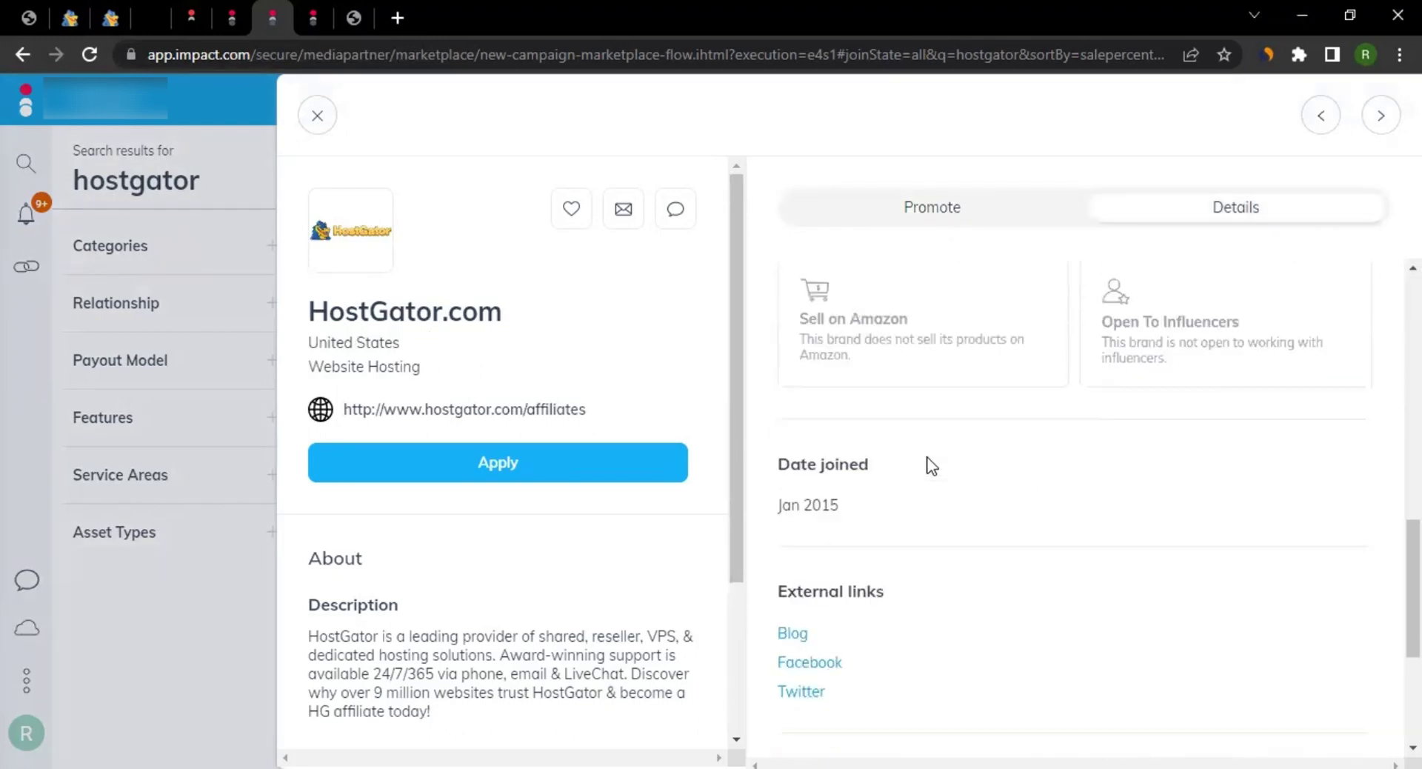
pyautogui.scroll(-3, 508, 574)
pyautogui.scroll(8, 1009, 476)
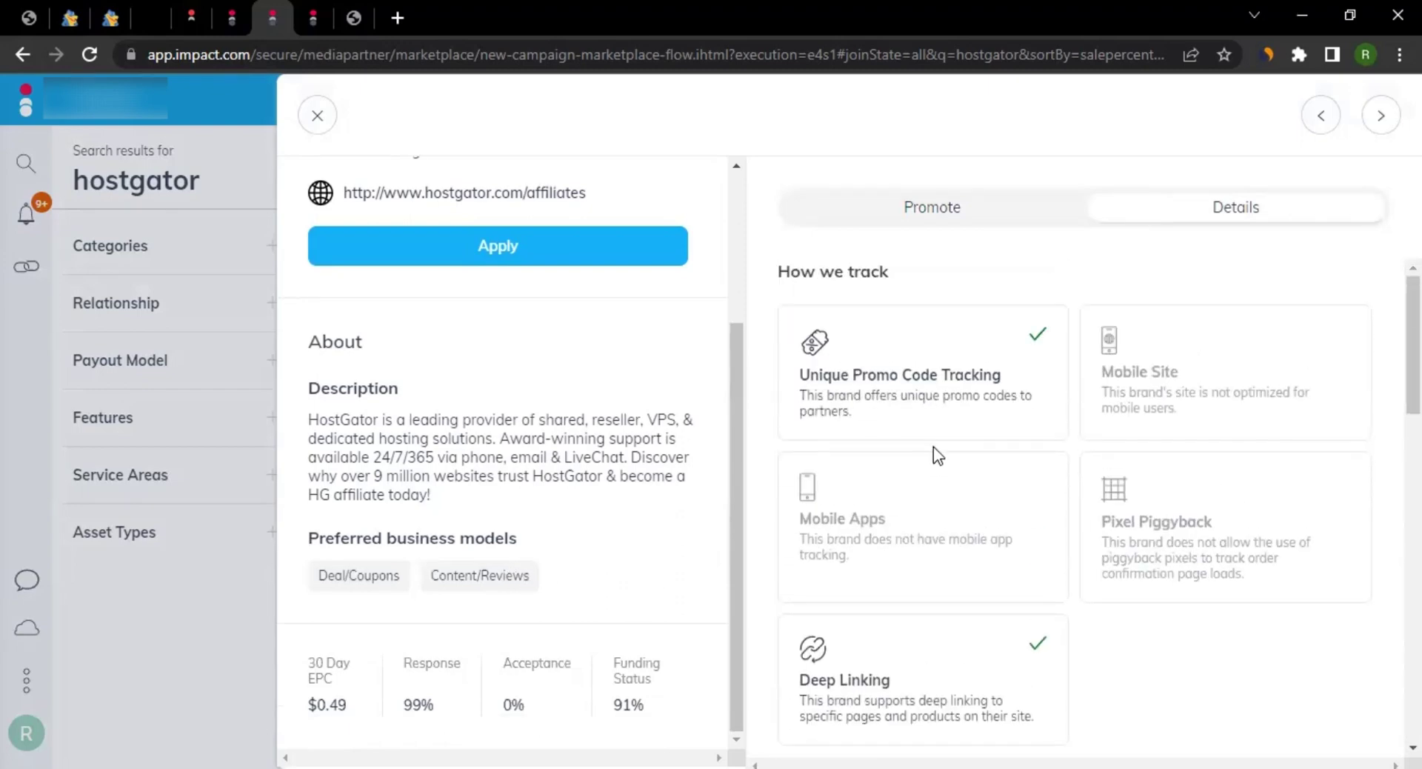
# Step: Open the HostGator.com application form, examine its earnings and motivation field, and close the form and brand listing without applying
pyautogui.click(497, 252)
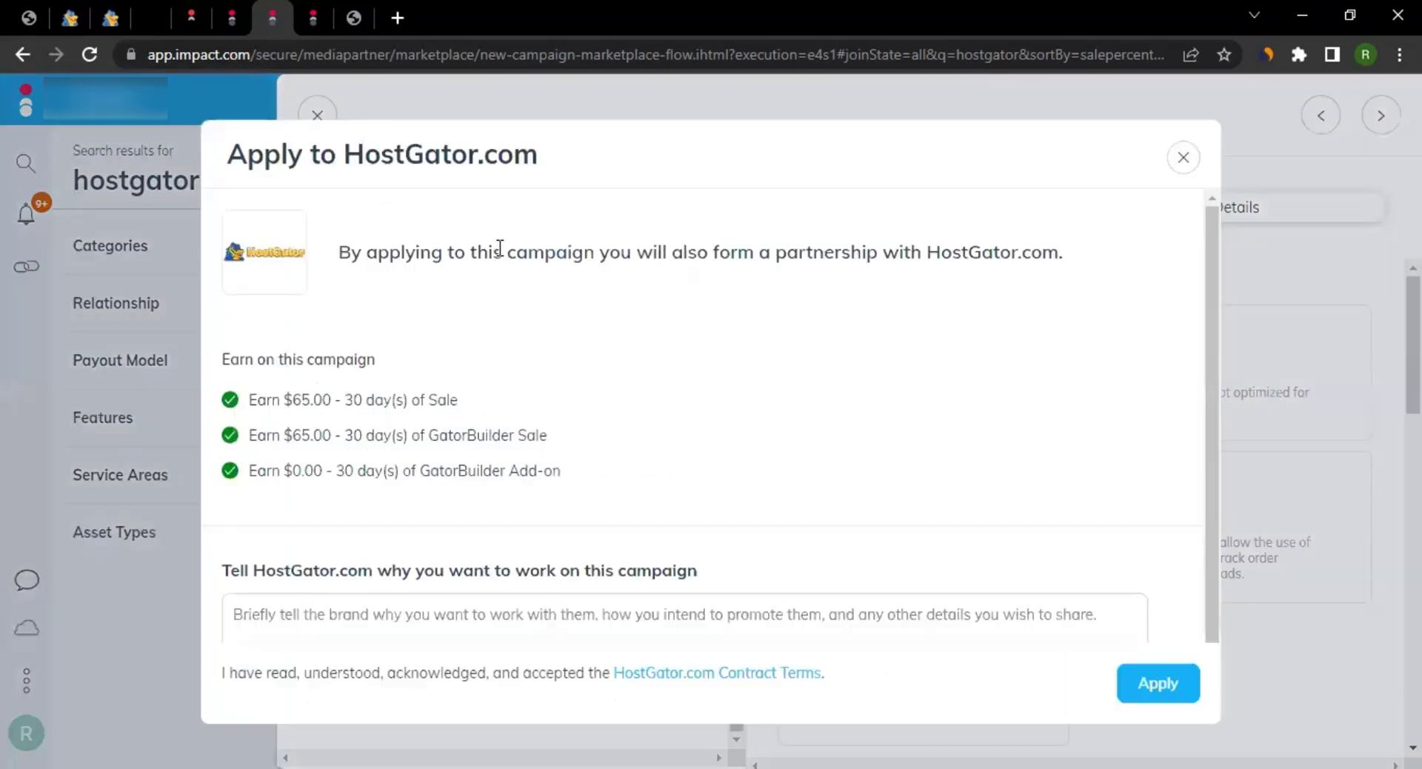
pyautogui.scroll(-1, 563, 392)
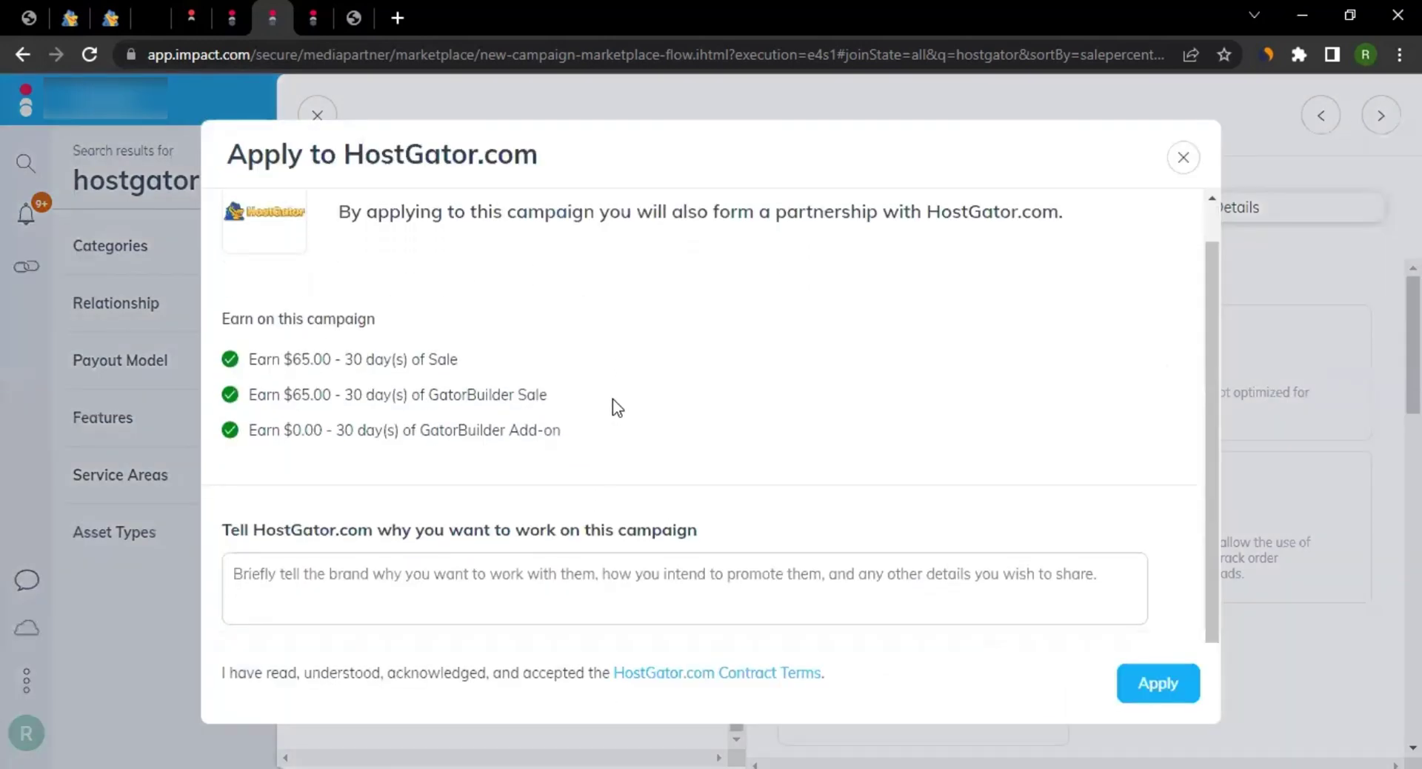
pyautogui.moveTo(242, 527); pyautogui.dragTo(705, 529)
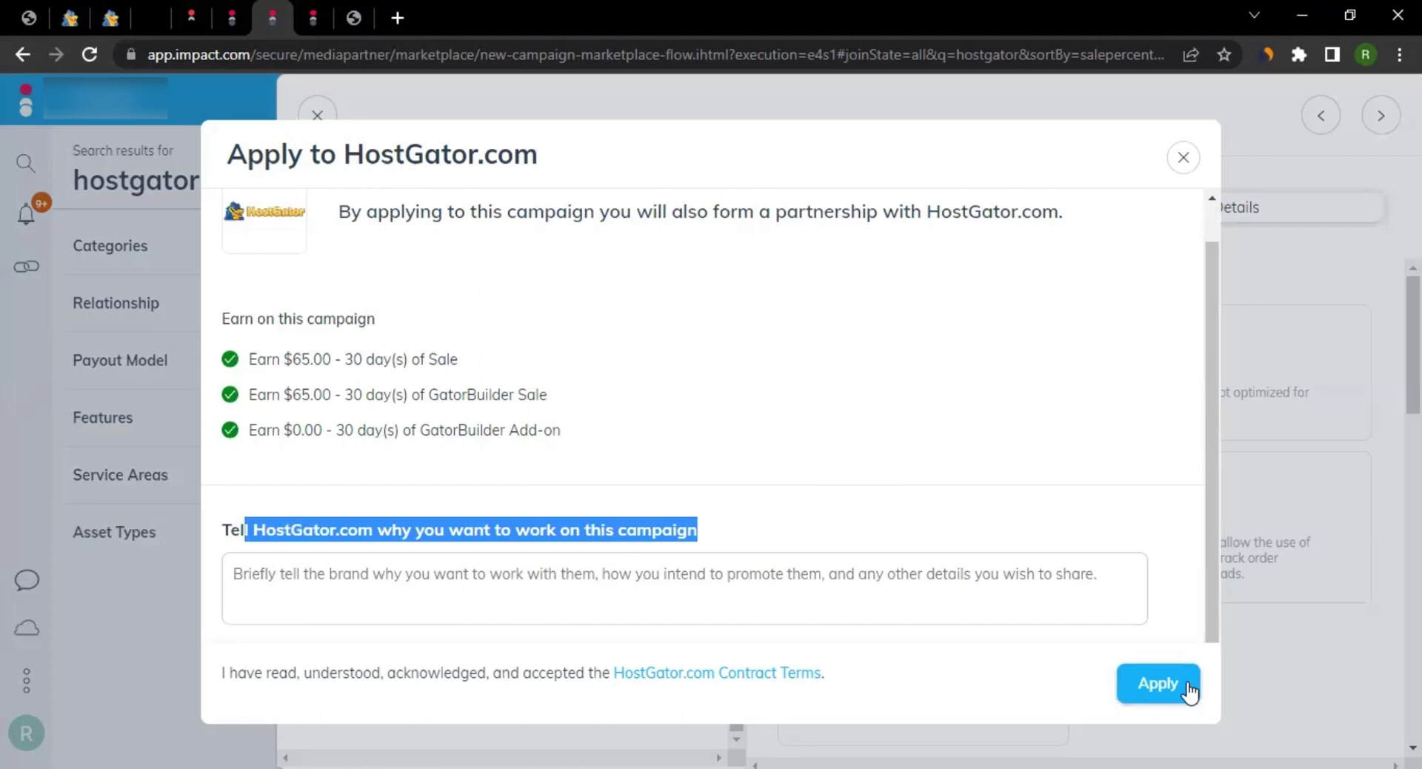
pyautogui.click(1177, 160)
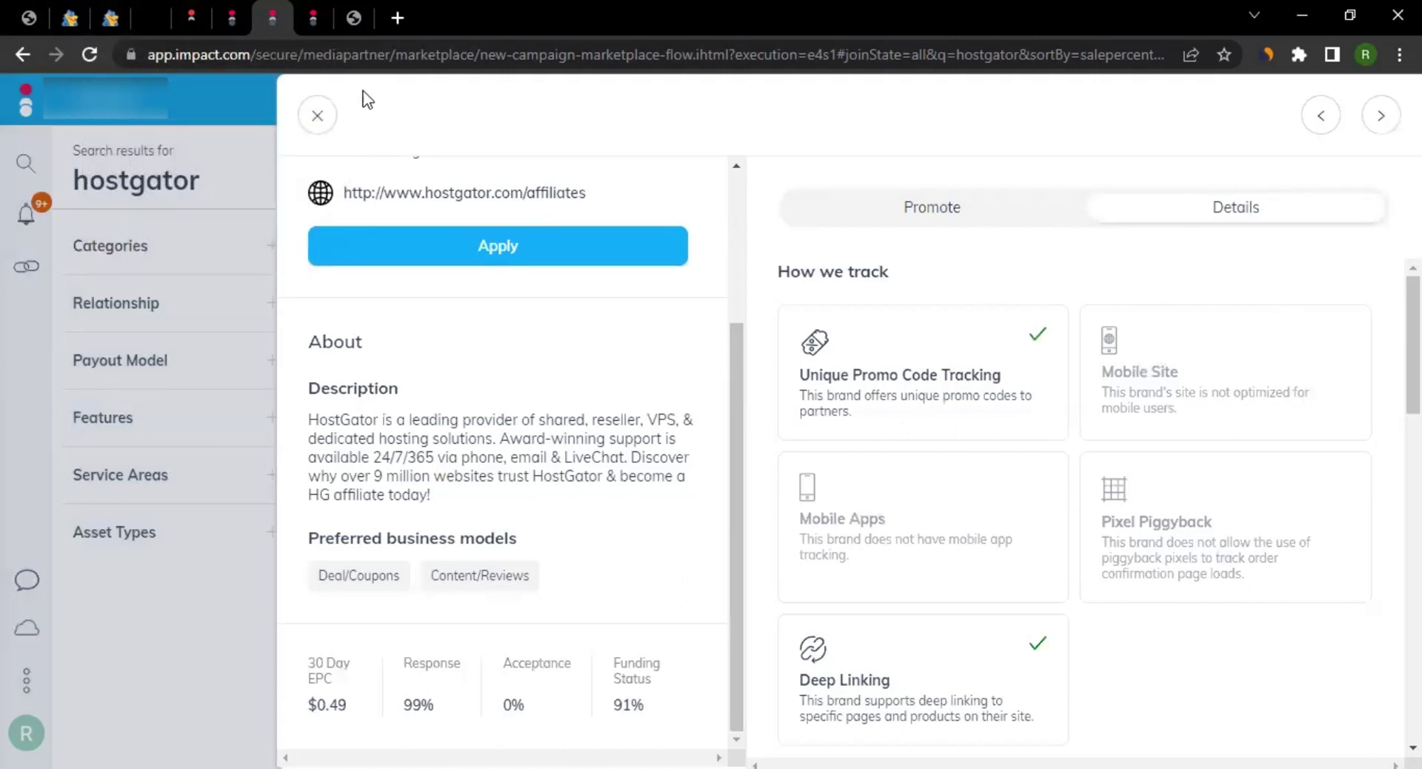
pyautogui.click(318, 117)
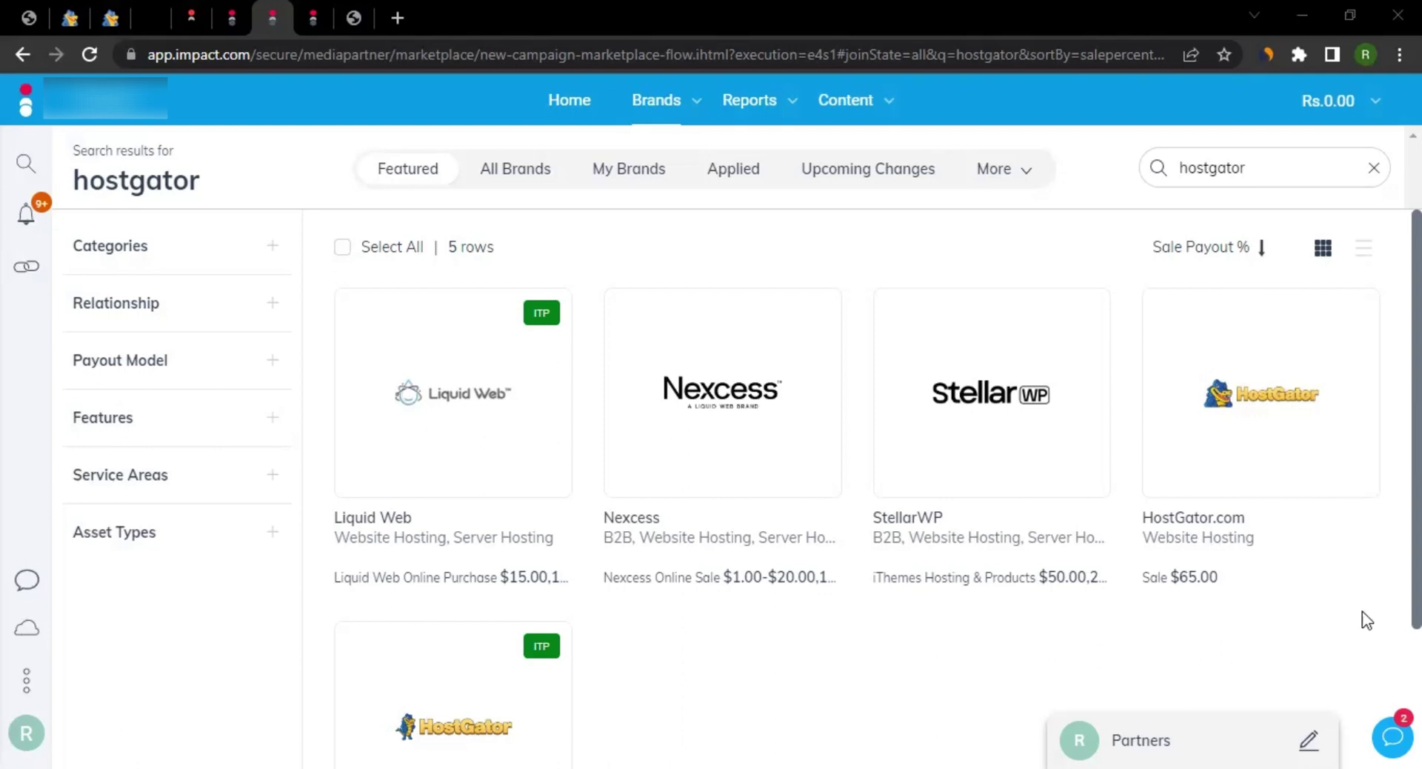
# Step: Open the account settings, look through the sections down to Finance, and switch to the closing thank-you page
pyautogui.click(28, 680)
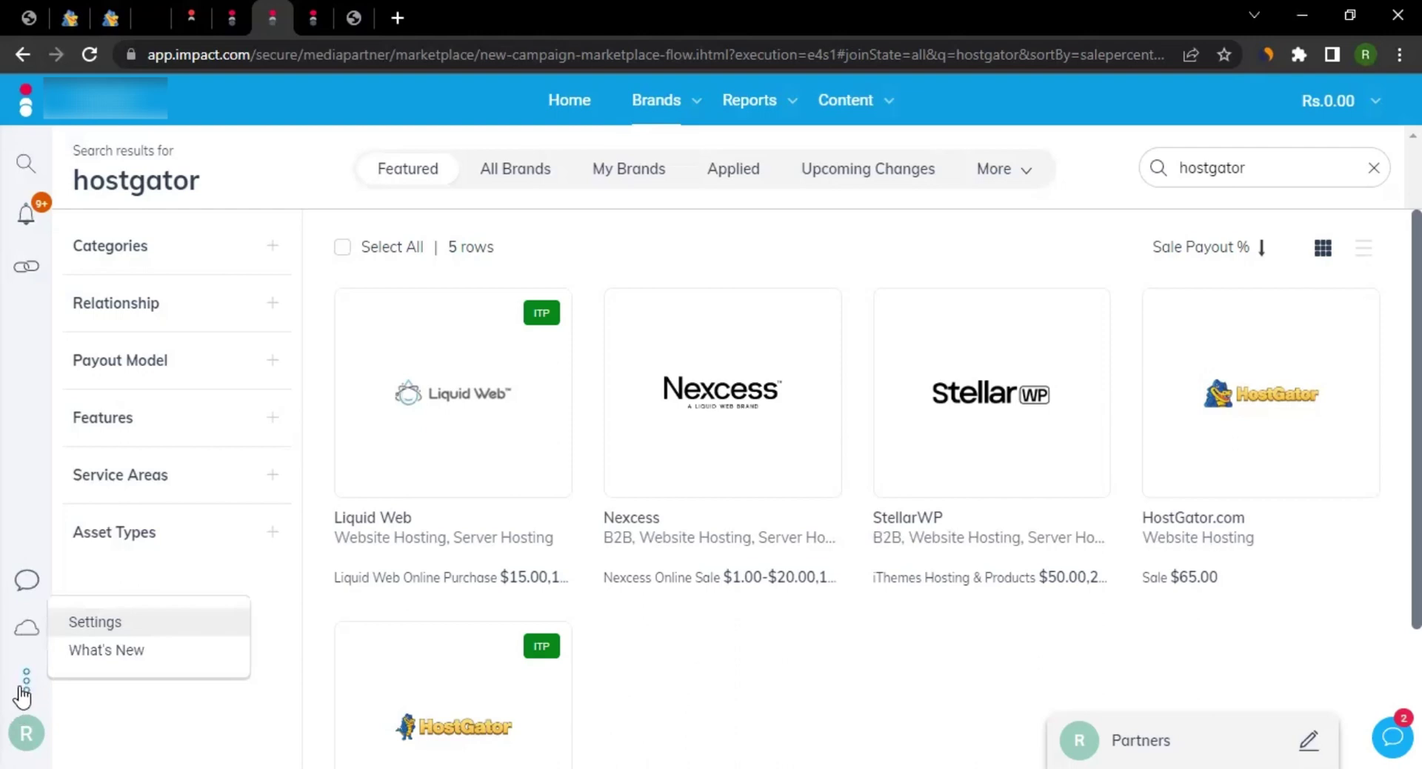
pyautogui.click(100, 624)
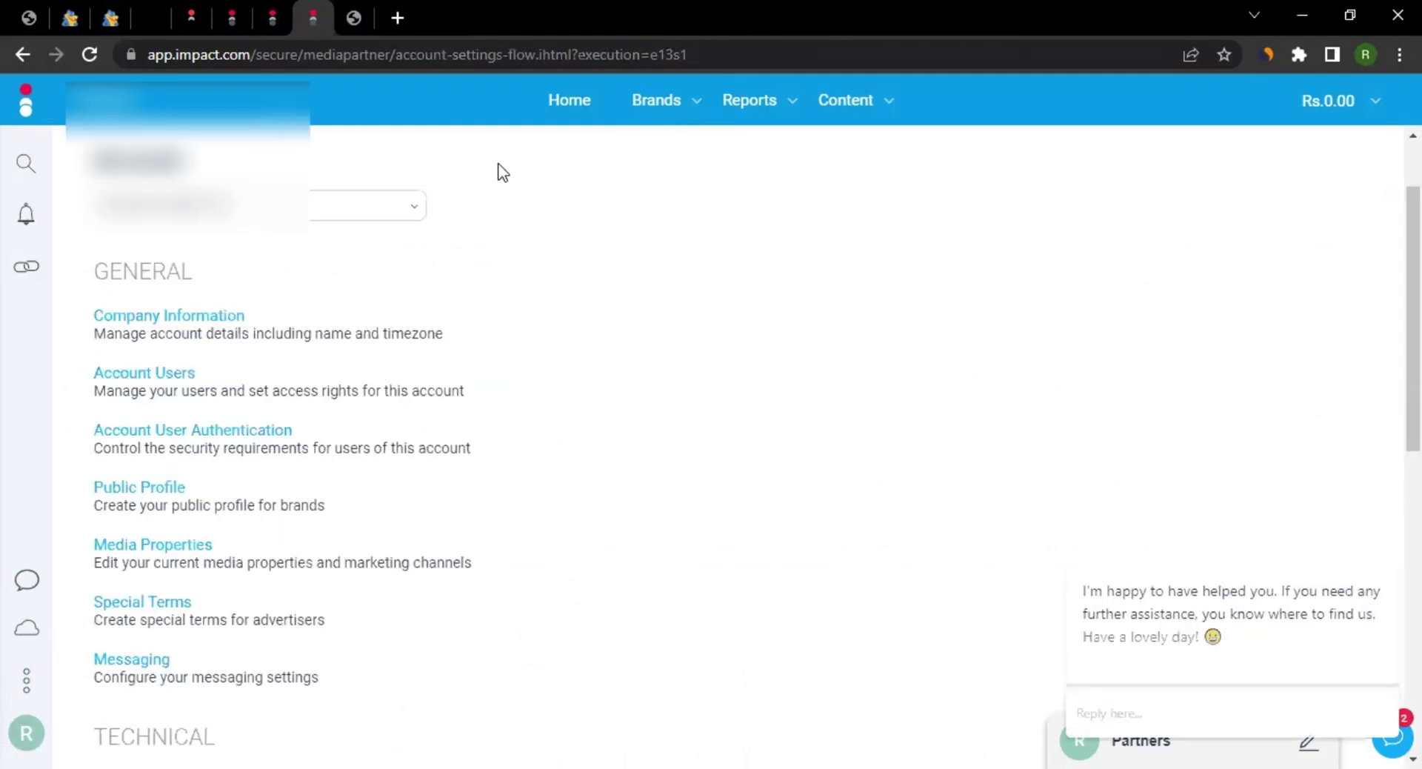
pyautogui.scroll(-8, 256, 453)
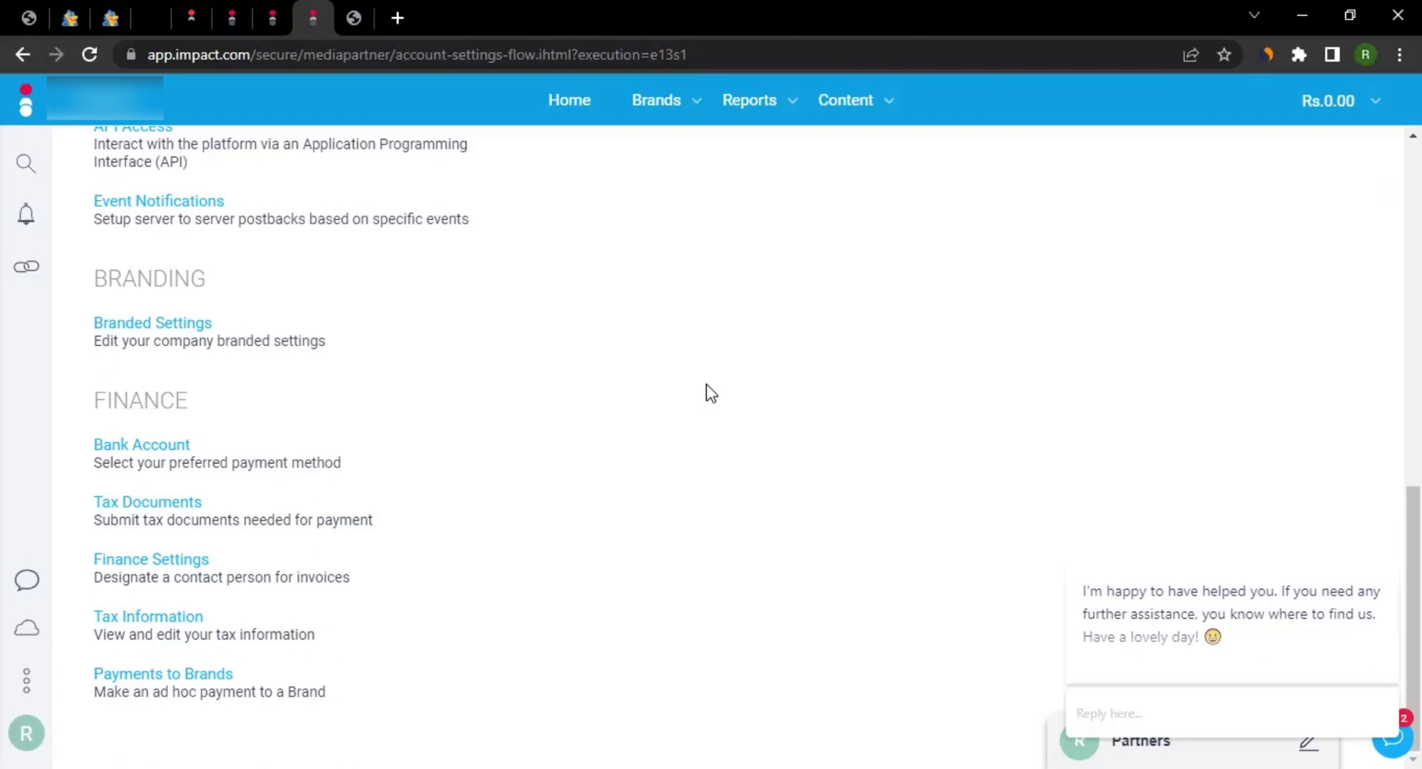
pyautogui.click(358, 20)
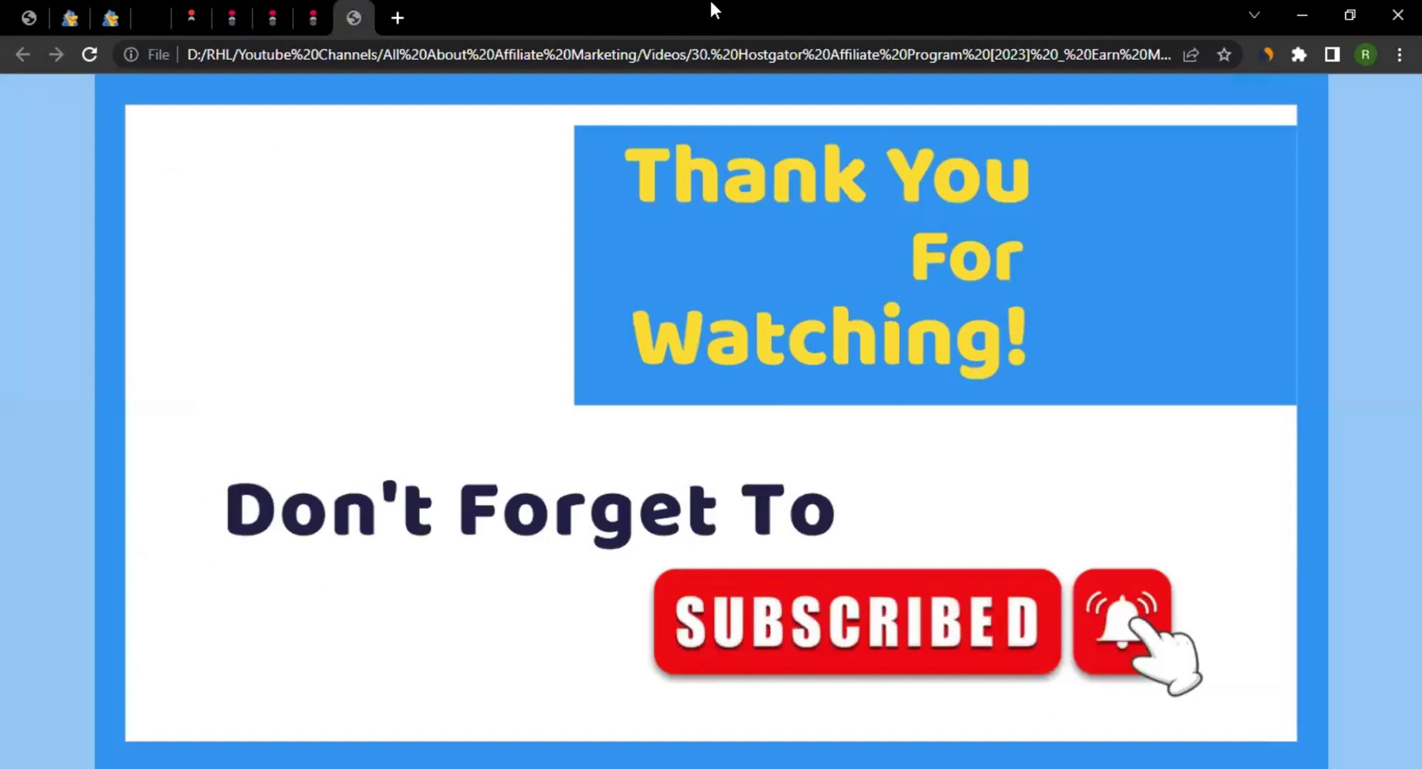